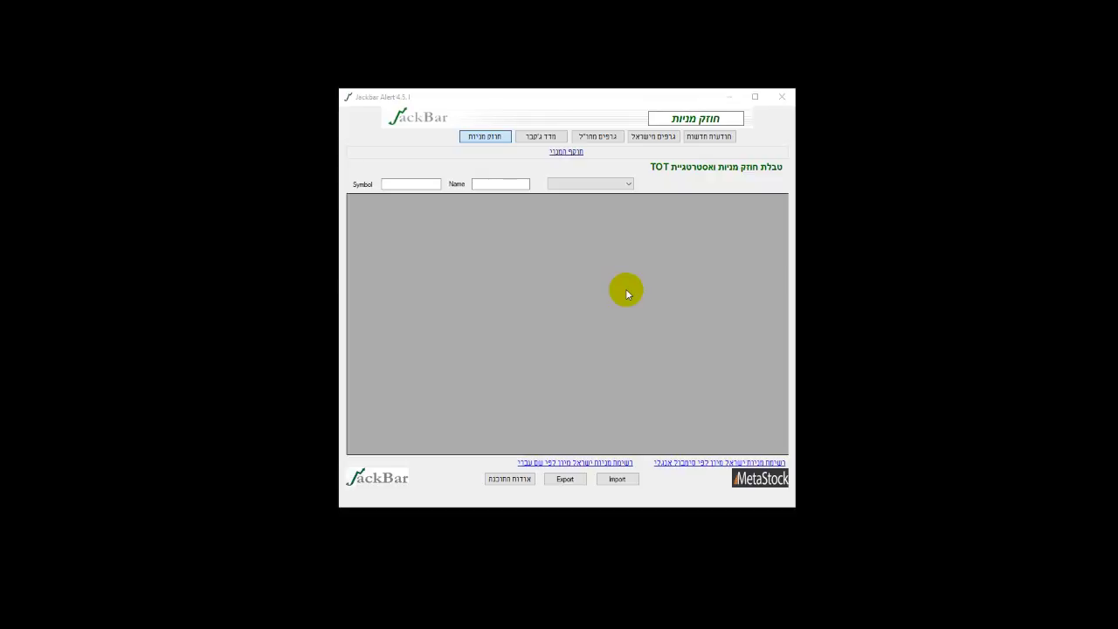
# Step: Import the full US stock table טבלת מניות ארהב מלאה.csv from the 03-06-18 folder
pyautogui.click(617, 479)
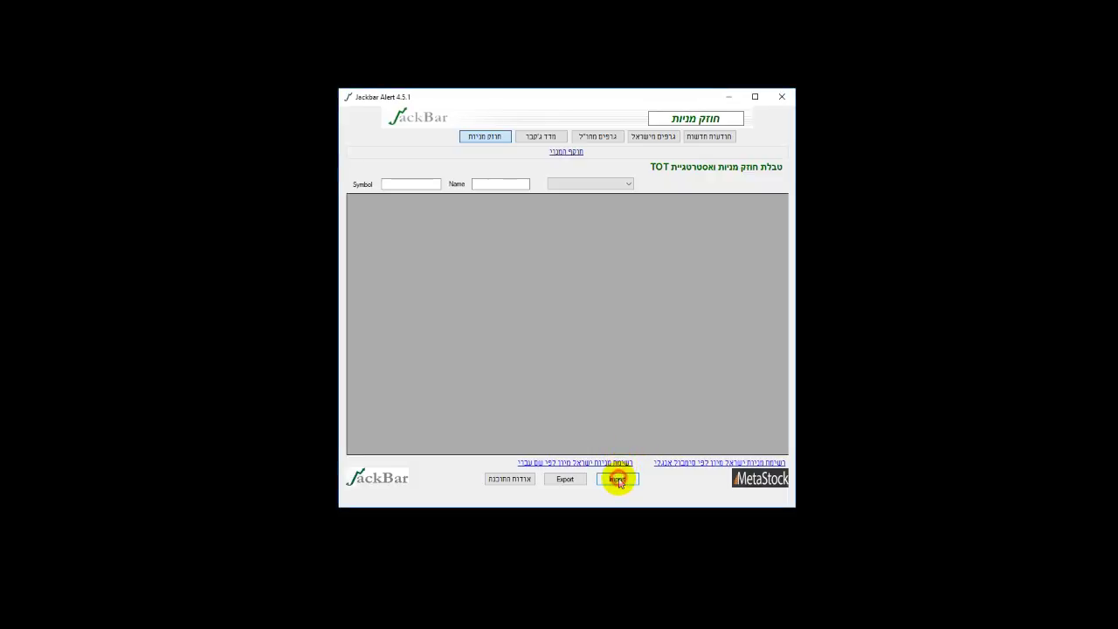
pyautogui.click(610, 324)
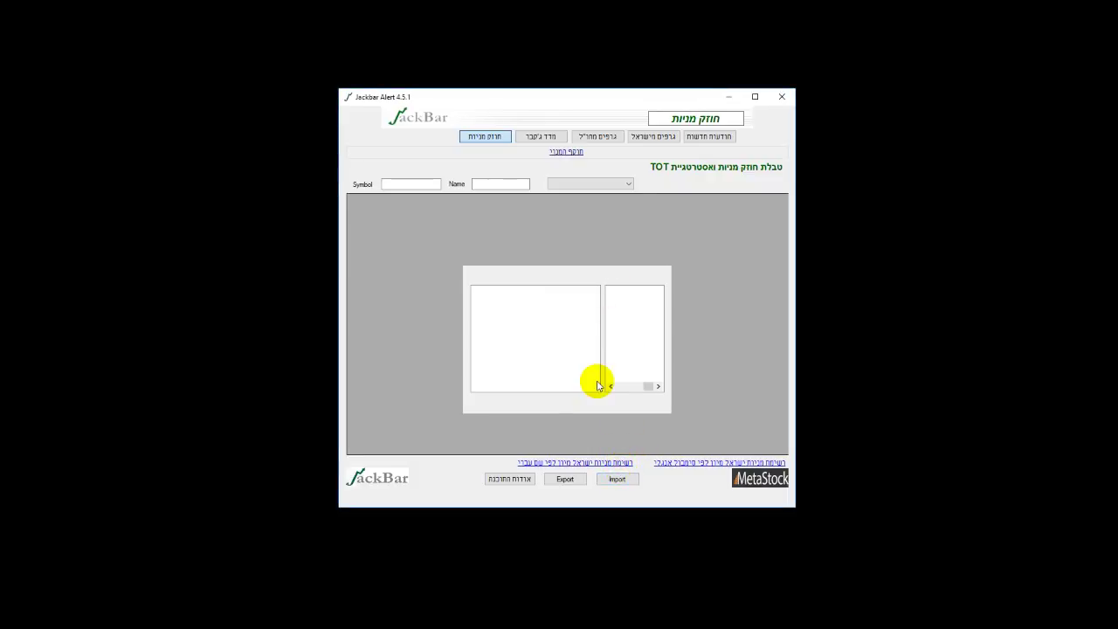
pyautogui.click(647, 291)
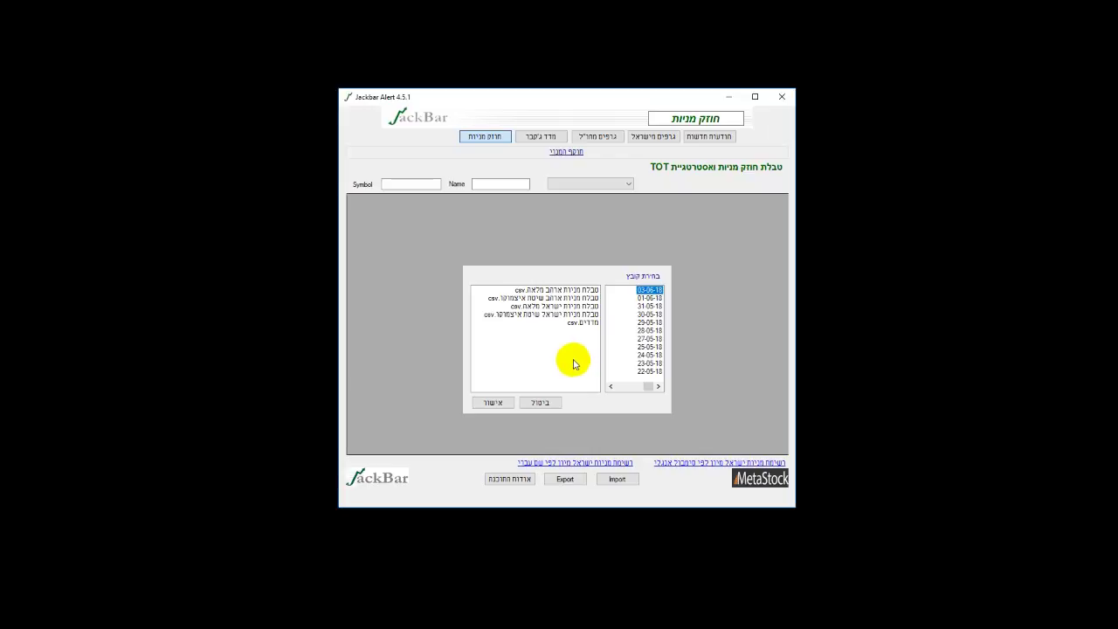
pyautogui.click(566, 289)
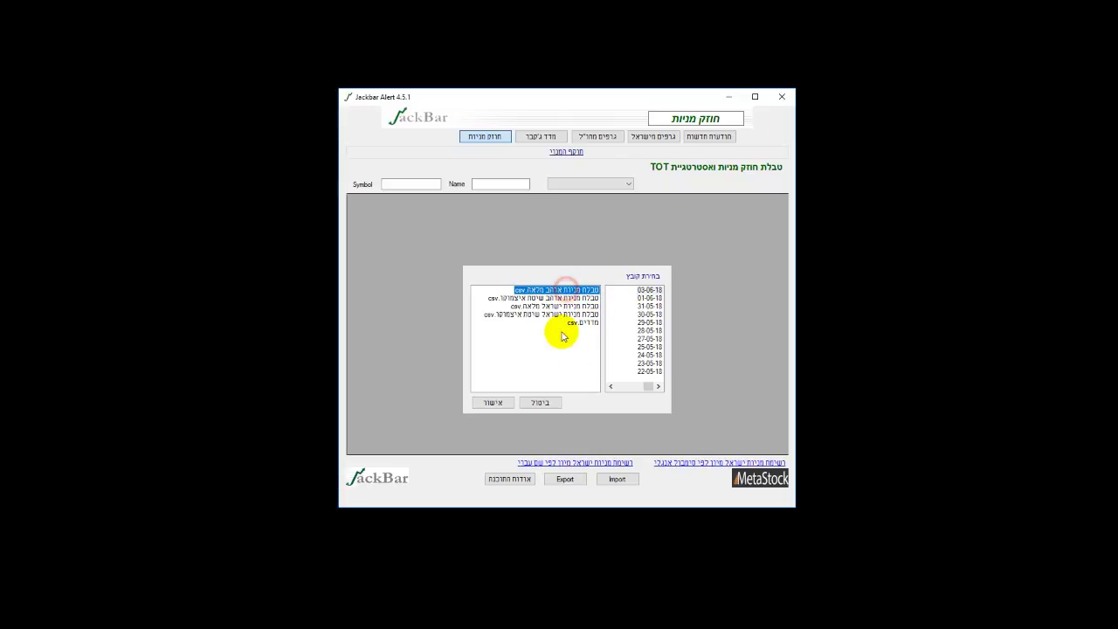
pyautogui.click(493, 404)
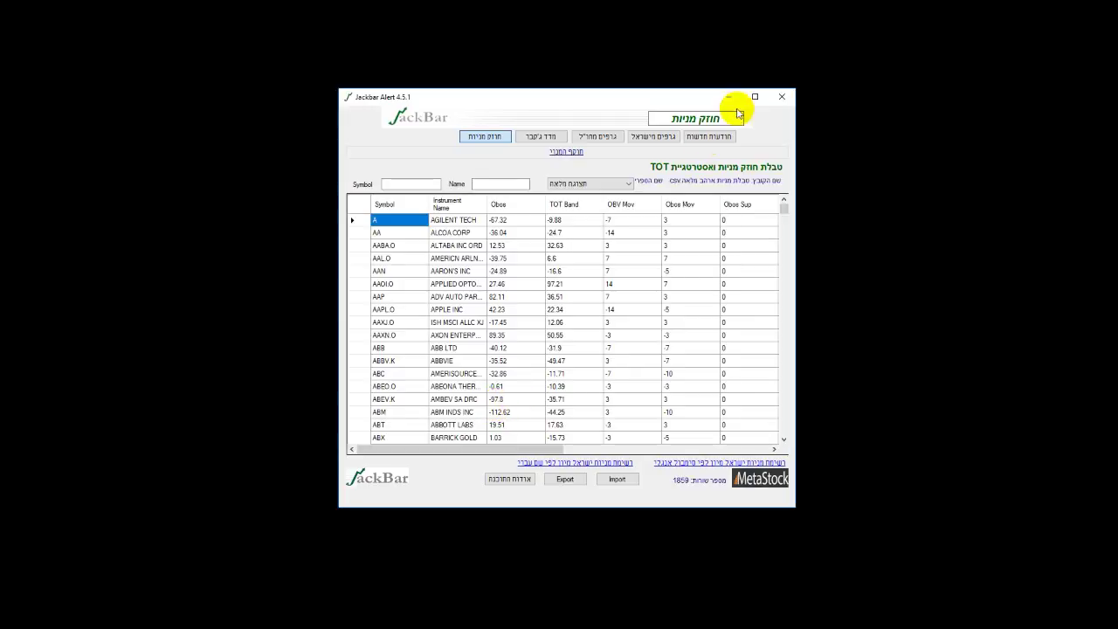
# Step: Maximize the window and filter the stock table to the TOT view
pyautogui.click(755, 99)
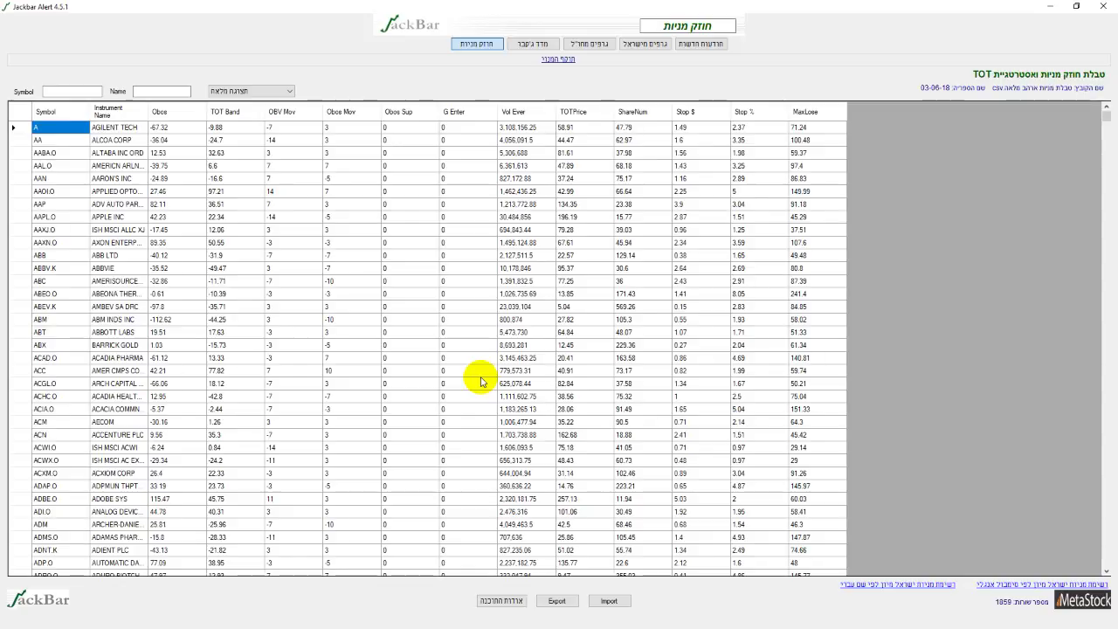
pyautogui.click(246, 94)
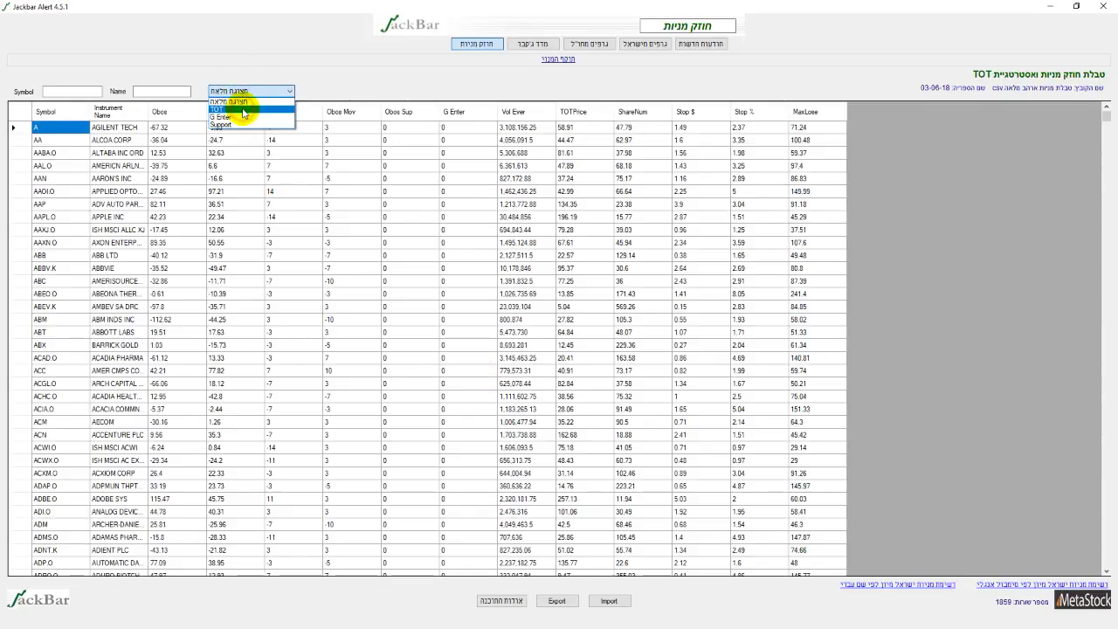
pyautogui.click(244, 110)
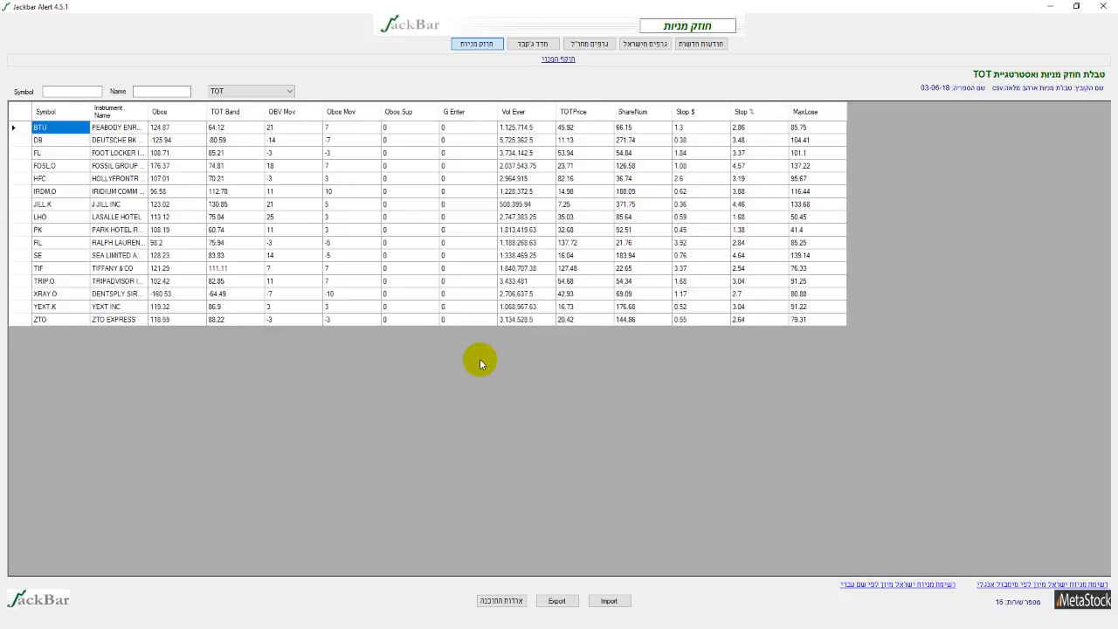
# Step: Switch to MetaStock and enlarge the Iridium (IRDM.O) chart to examine its latest price bars against the TOT lines
pyautogui.hotkey('alt', 'Tab')
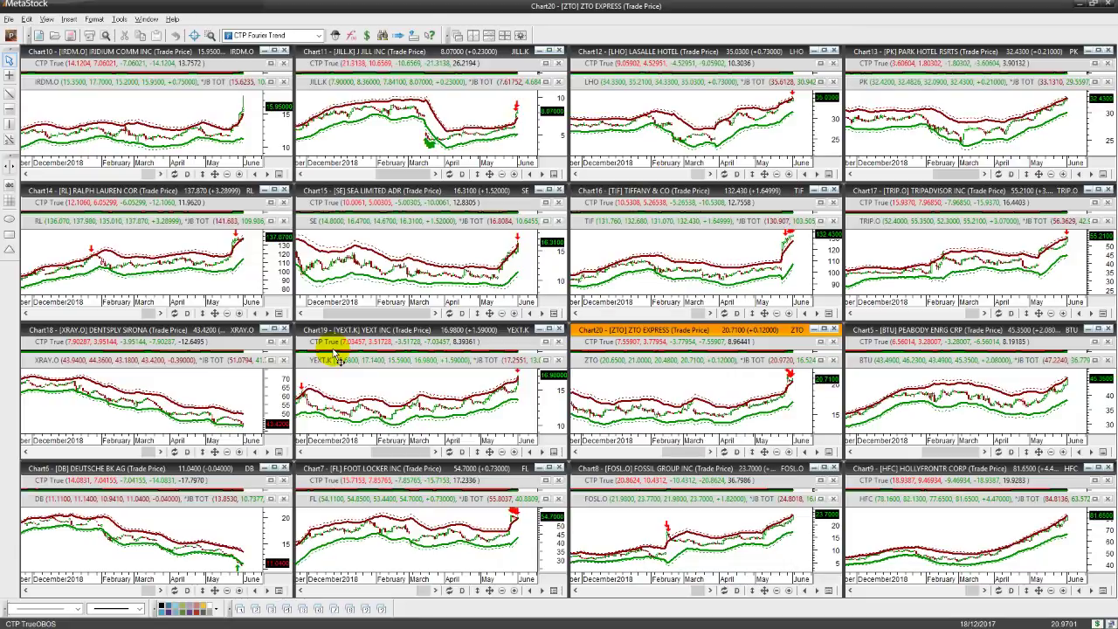
pyautogui.click(272, 50)
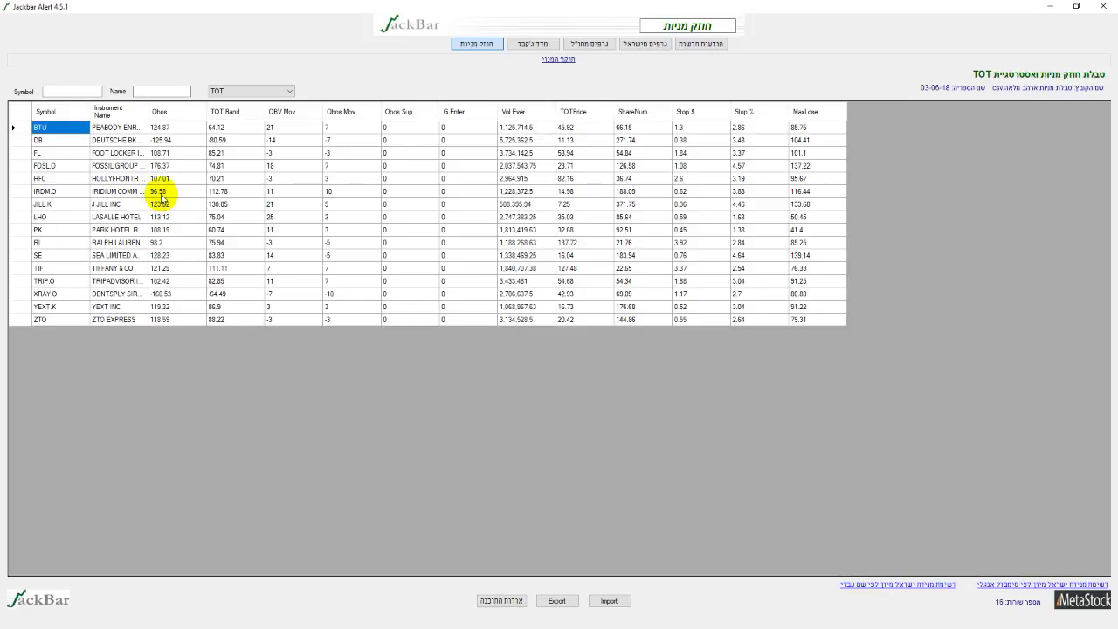
pyautogui.click(1052, 6)
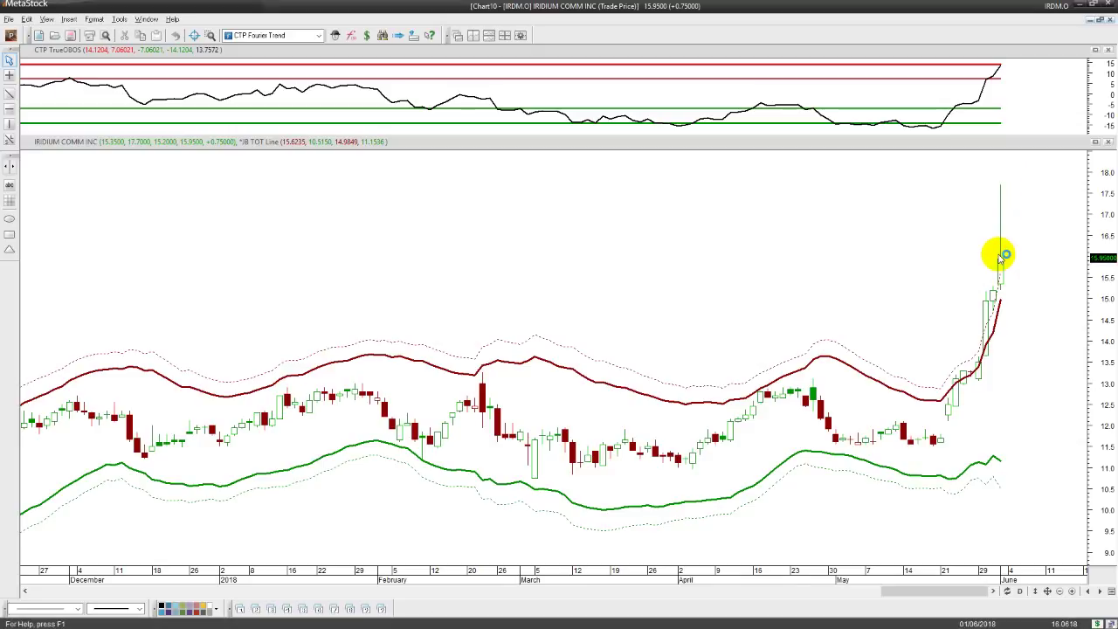
pyautogui.moveTo(1002, 265)
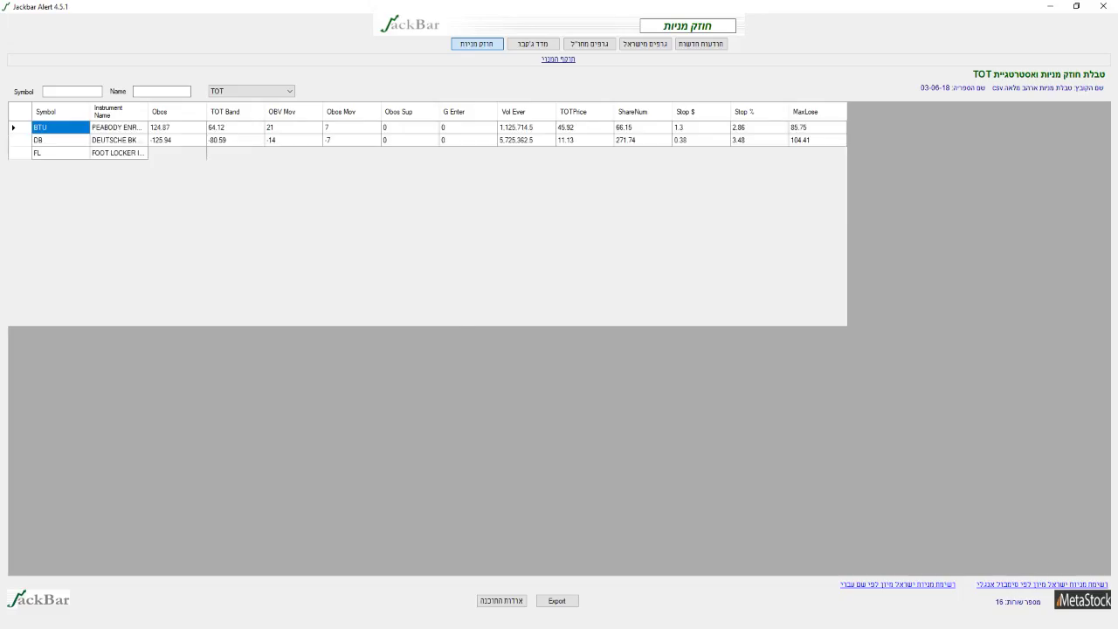
# Step: Look up symbol IRD in the JackBar Alert stock table, and return to the Iridium chart in MetaStock
pyautogui.click(80, 91)
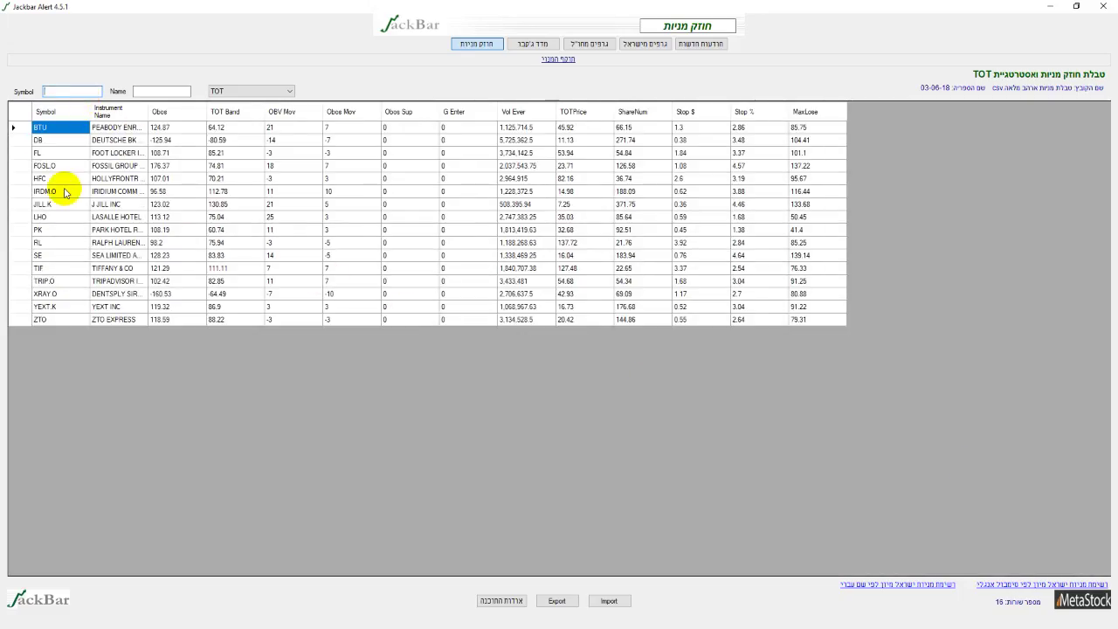
pyautogui.write('IRD')
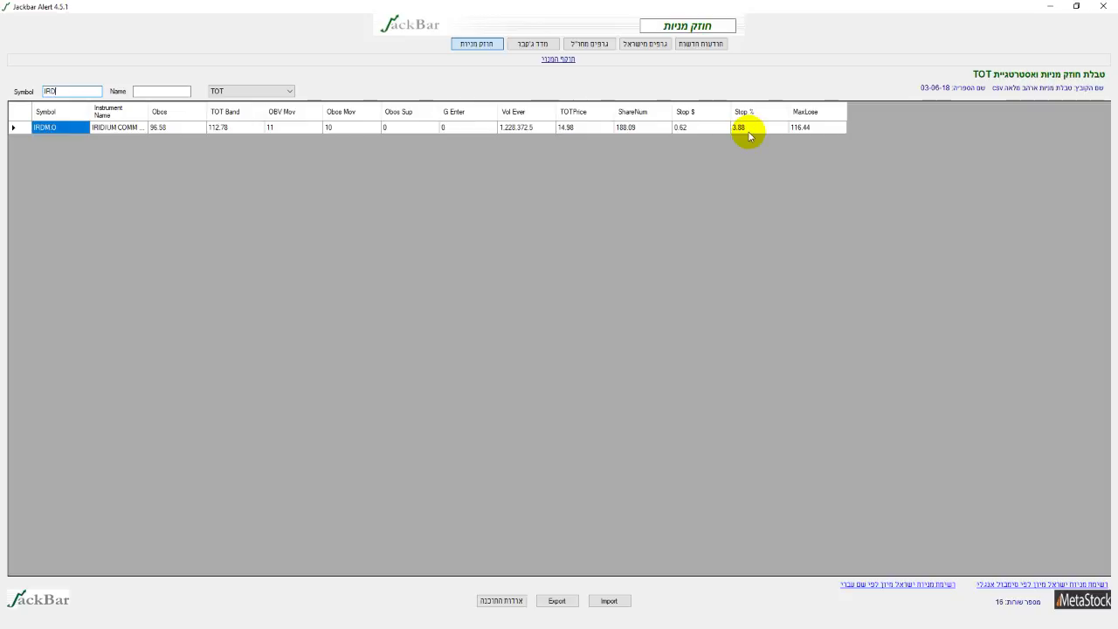
pyautogui.click(1050, 6)
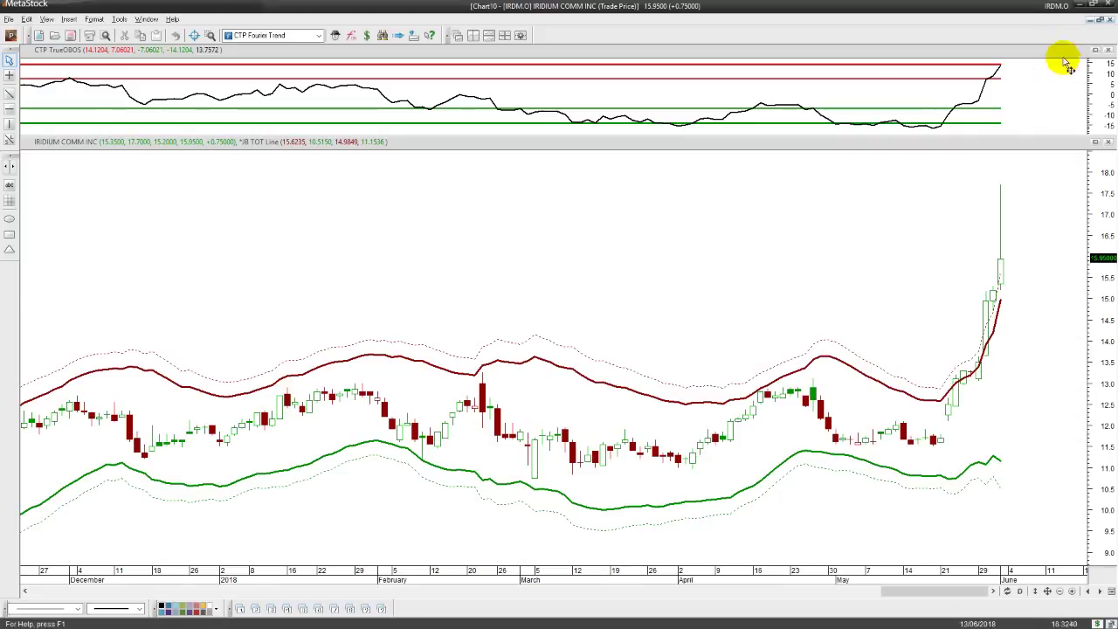
# Step: Enlarge the J Jill (JILL.K) chart for inspection, and close it without saving changes
pyautogui.click(1092, 18)
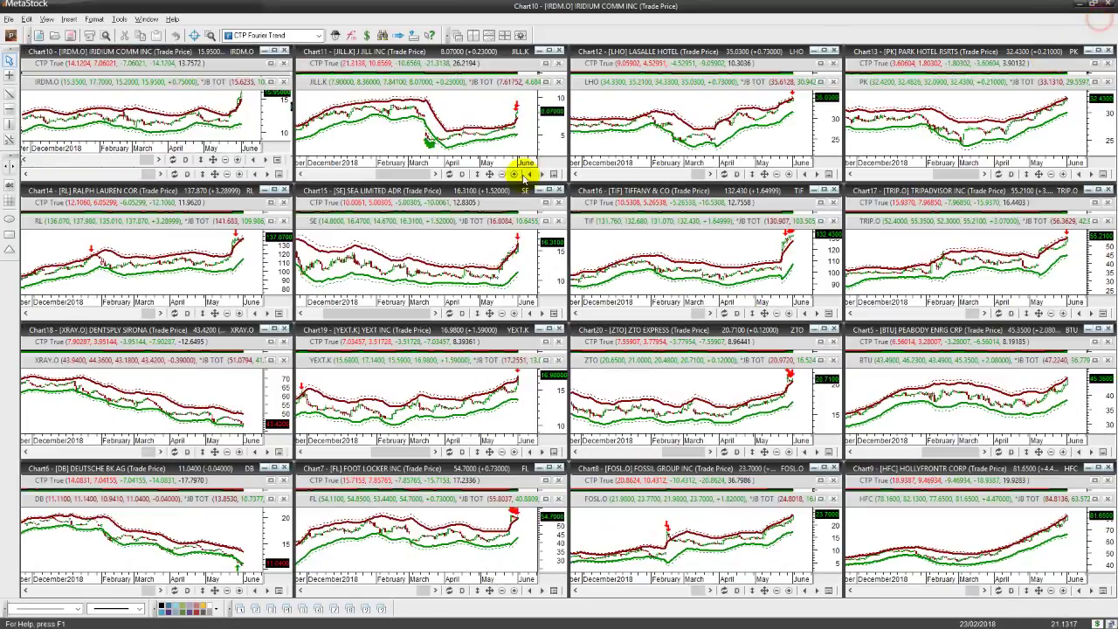
pyautogui.click(547, 51)
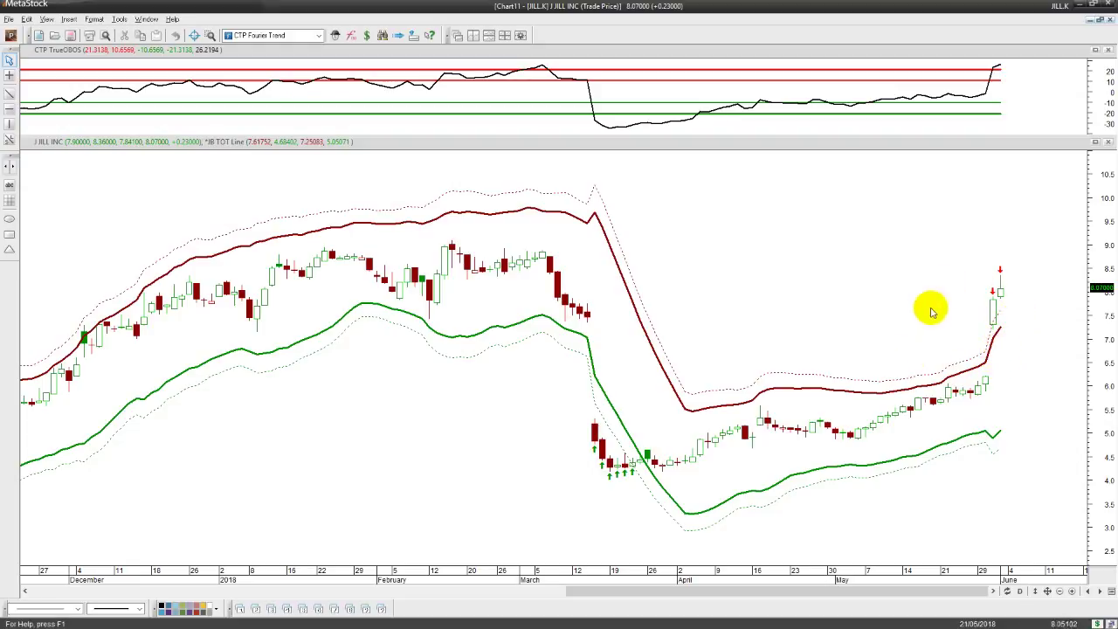
pyautogui.click(1109, 19)
pyautogui.click(589, 343)
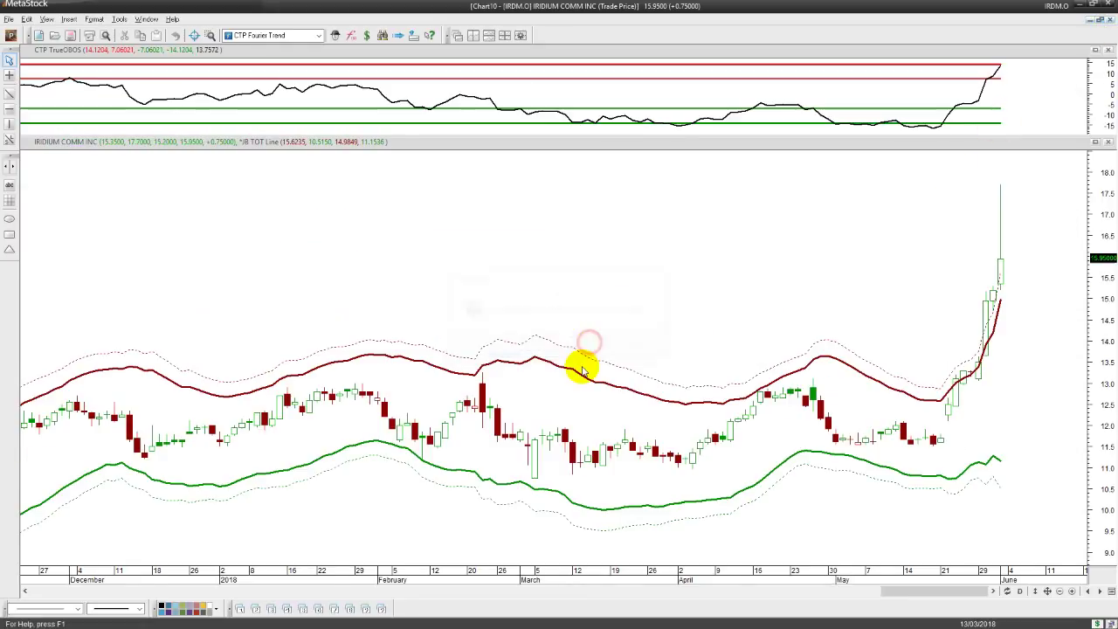
# Step: Enlarge the LaSalle Hotel (LHO) chart to examine its price gaps and latest bars, and return to the tiled charts
pyautogui.click(1097, 19)
pyautogui.click(824, 51)
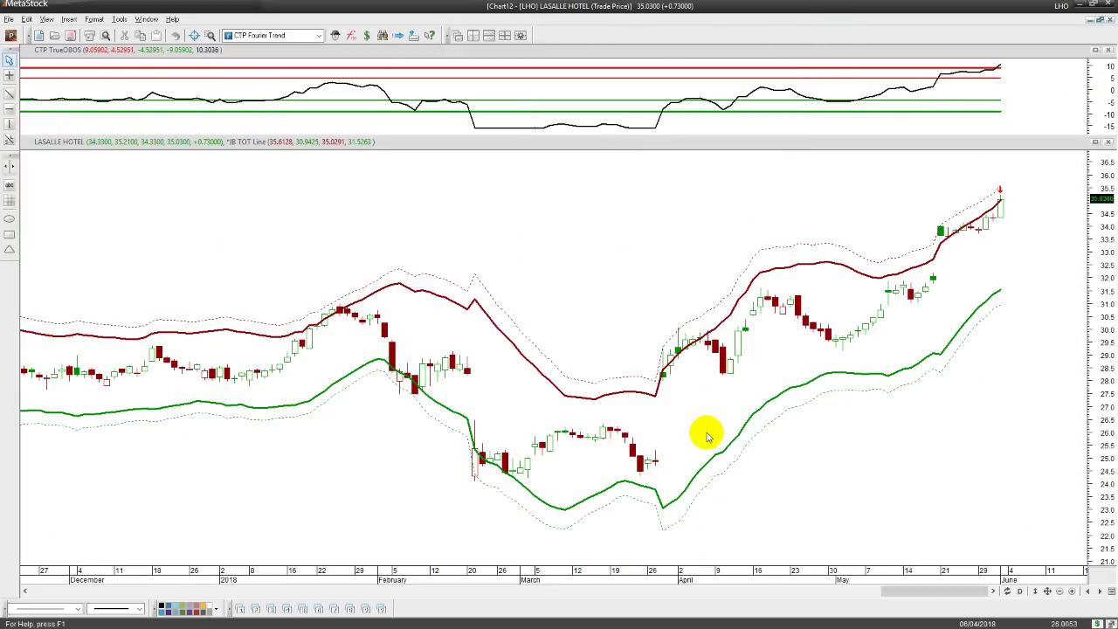
pyautogui.moveTo(845, 354)
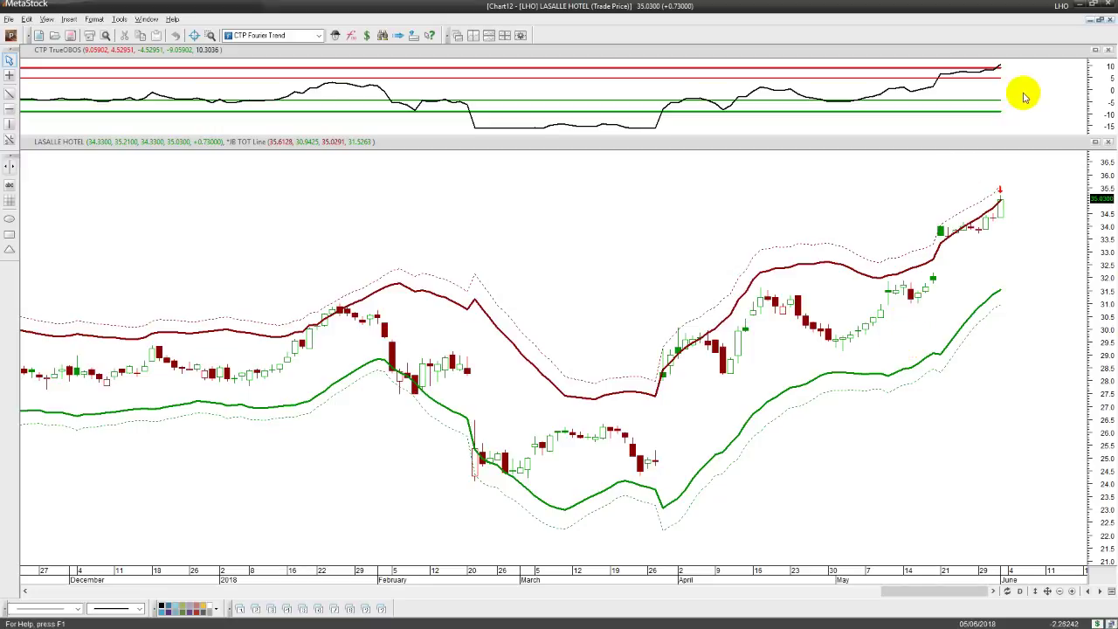
pyautogui.click(1092, 18)
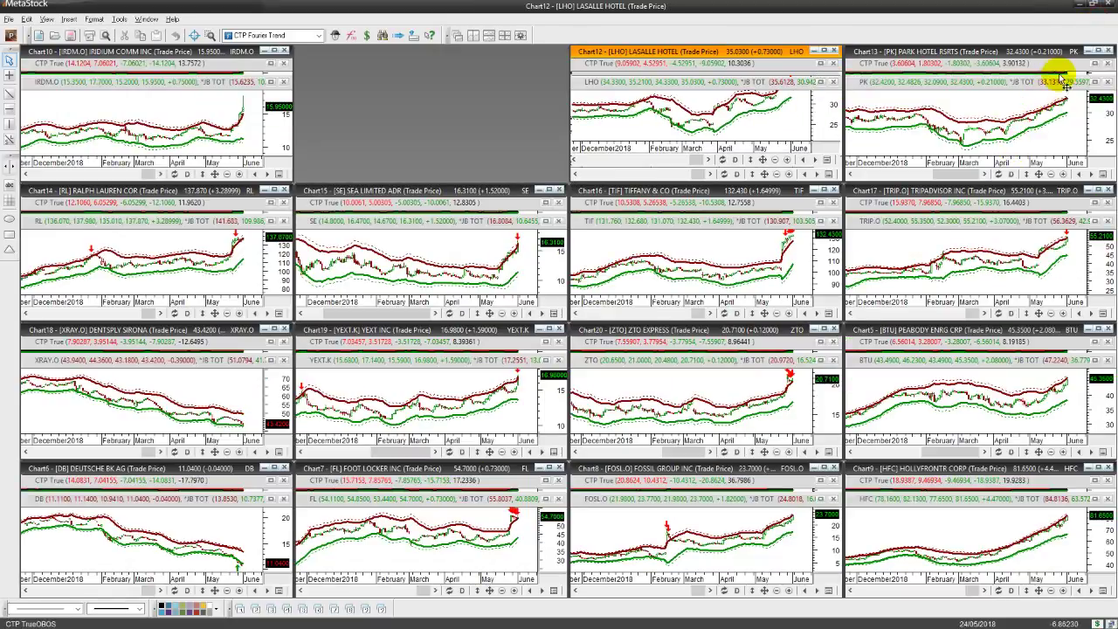
# Step: Compare the enlarged Park Hotel (PK) chart with the JackBar Alert table filtered by symbol PK
pyautogui.click(1100, 52)
pyautogui.click(1099, 52)
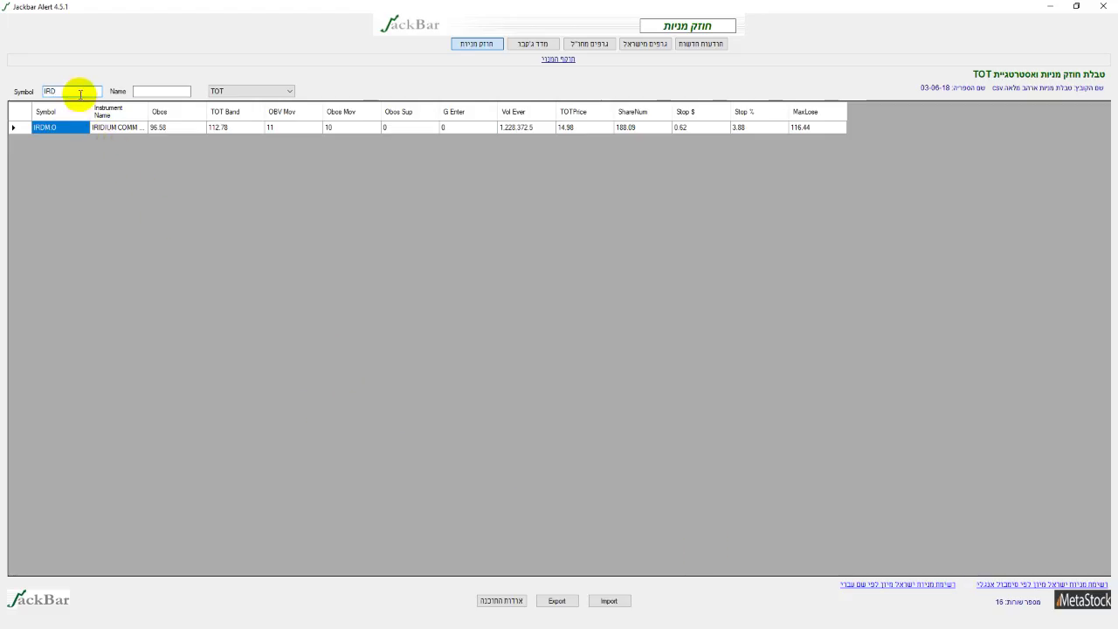
pyautogui.doubleClick(79, 91)
pyautogui.write('PK')
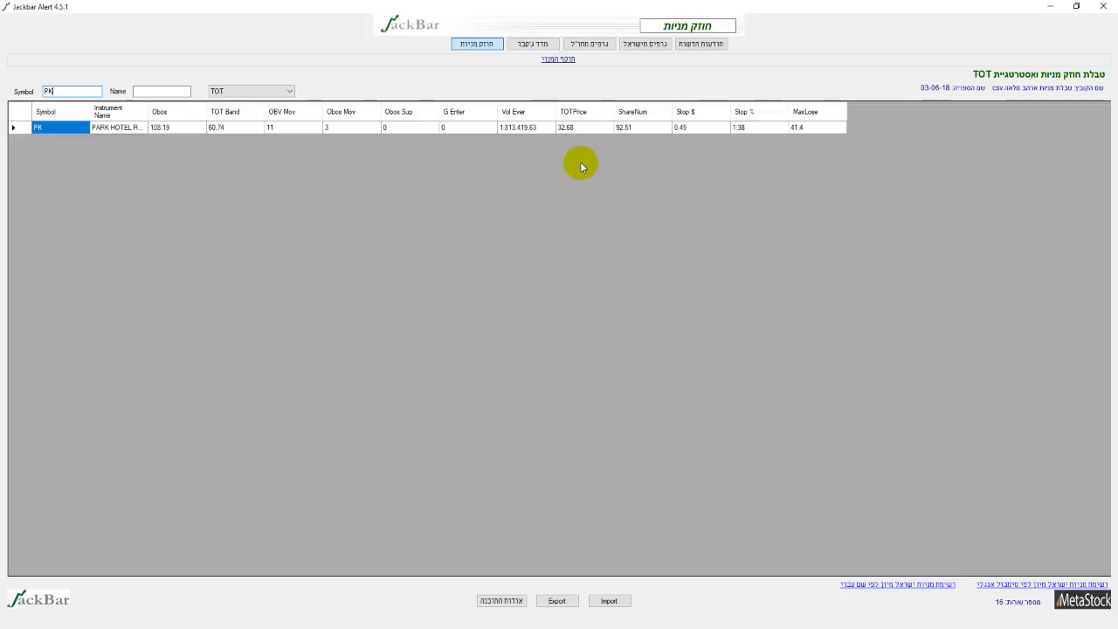
pyautogui.click(1050, 6)
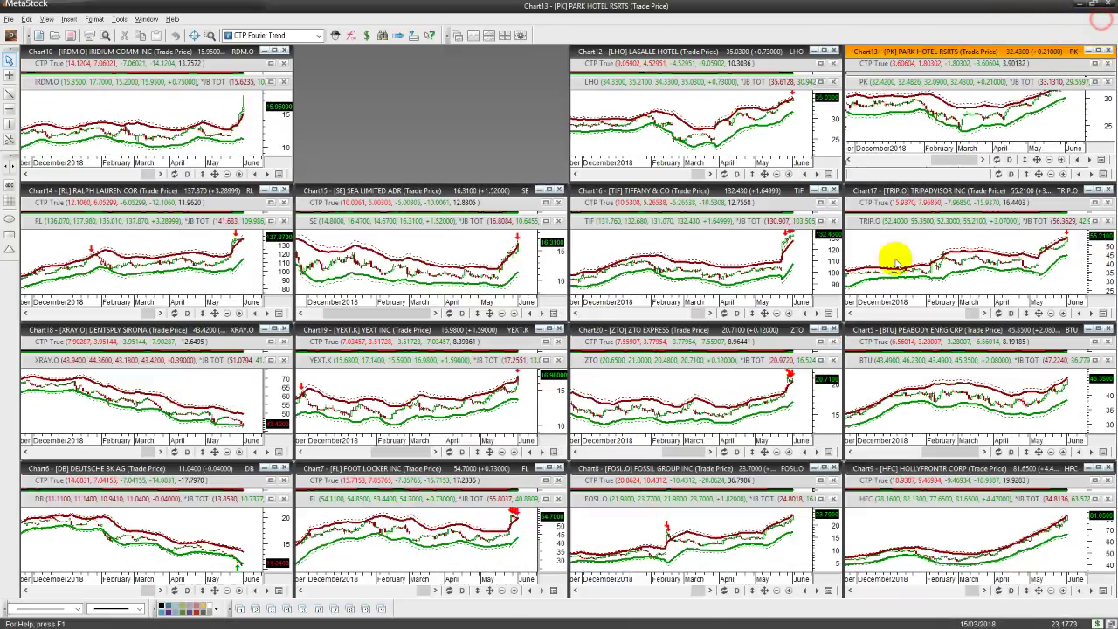
pyautogui.click(1095, 18)
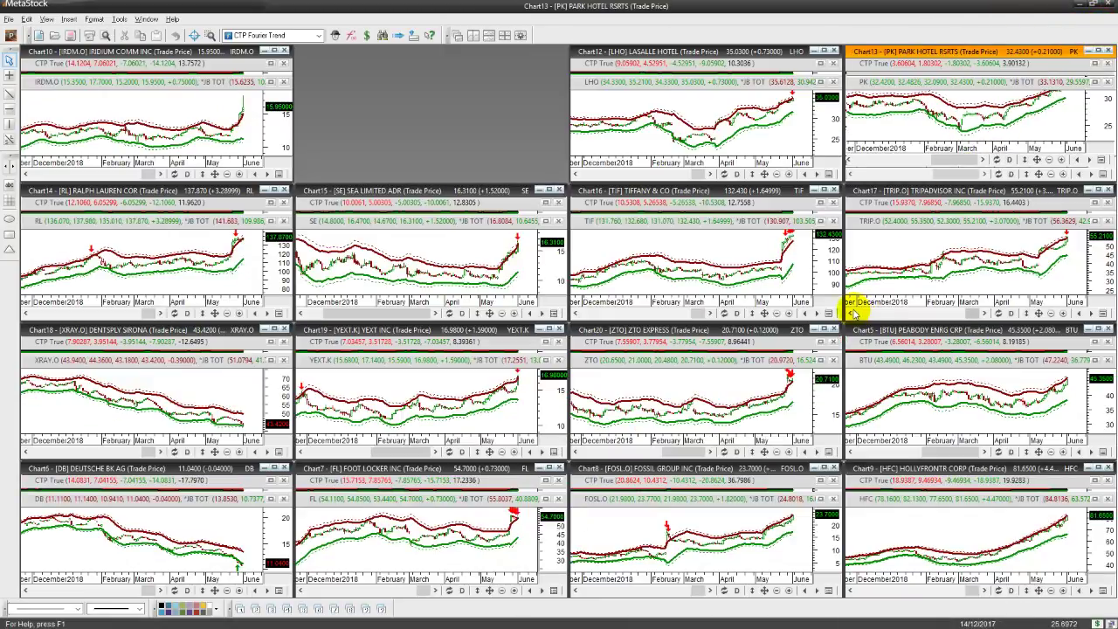
# Step: Enlarge the Ralph Lauren (RL) and Sea Limited (SE) charts in turn to examine their latest bars against the TOT lines
pyautogui.click(82, 302)
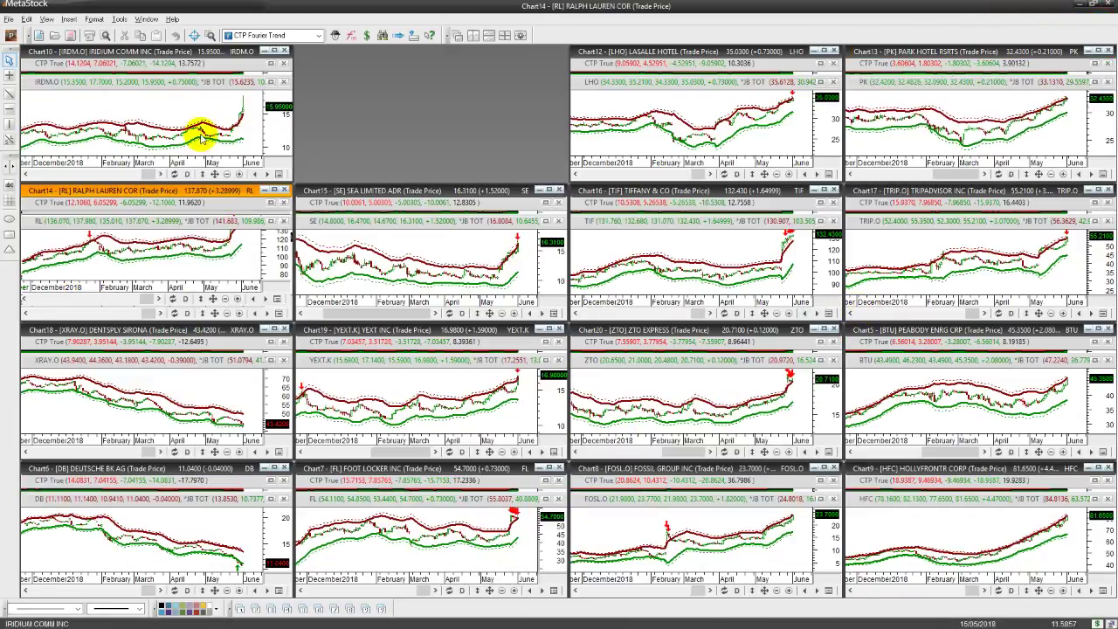
pyautogui.click(272, 190)
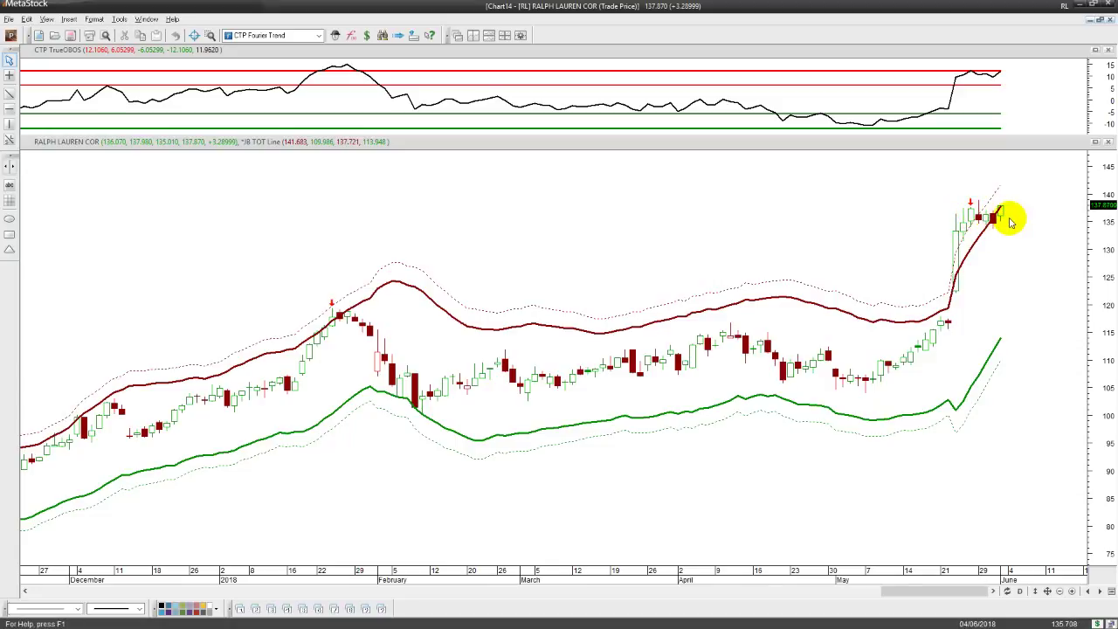
pyautogui.click(1102, 21)
pyautogui.click(549, 191)
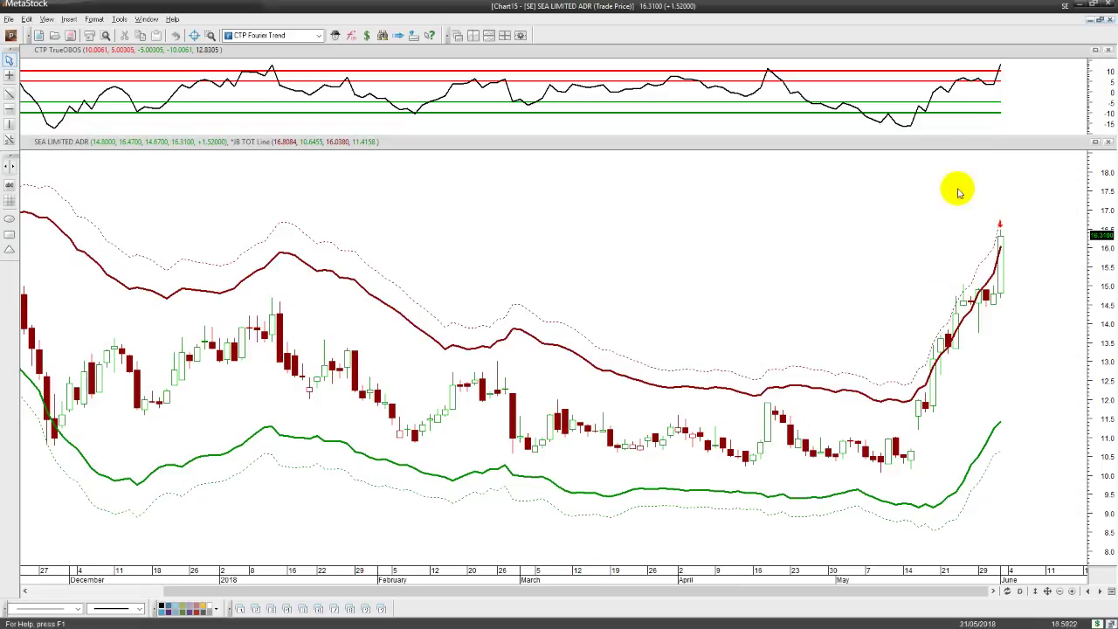
pyautogui.click(1098, 20)
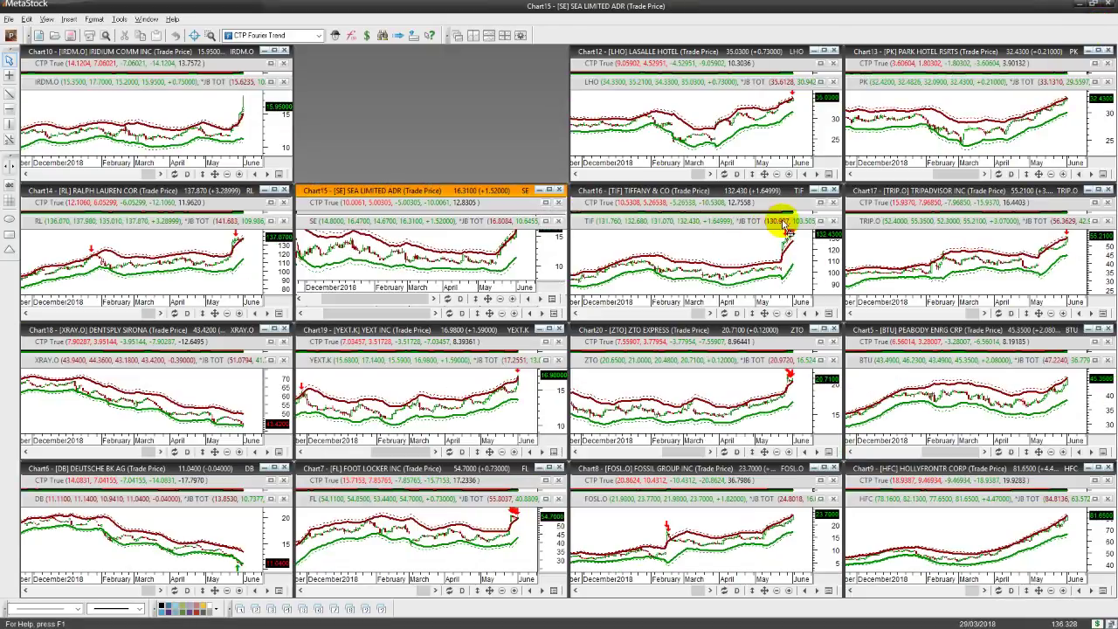
# Step: Enlarge the Tiffany (TIF) chart for inspection, close it without saving changes, and return to the tiled charts
pyautogui.click(826, 190)
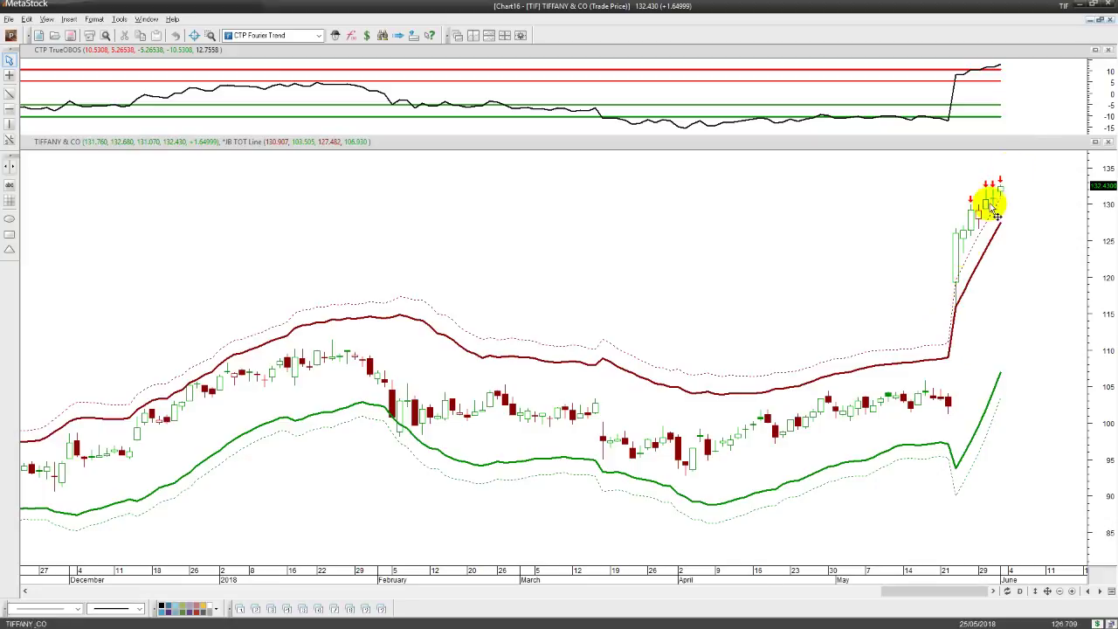
pyautogui.click(1109, 18)
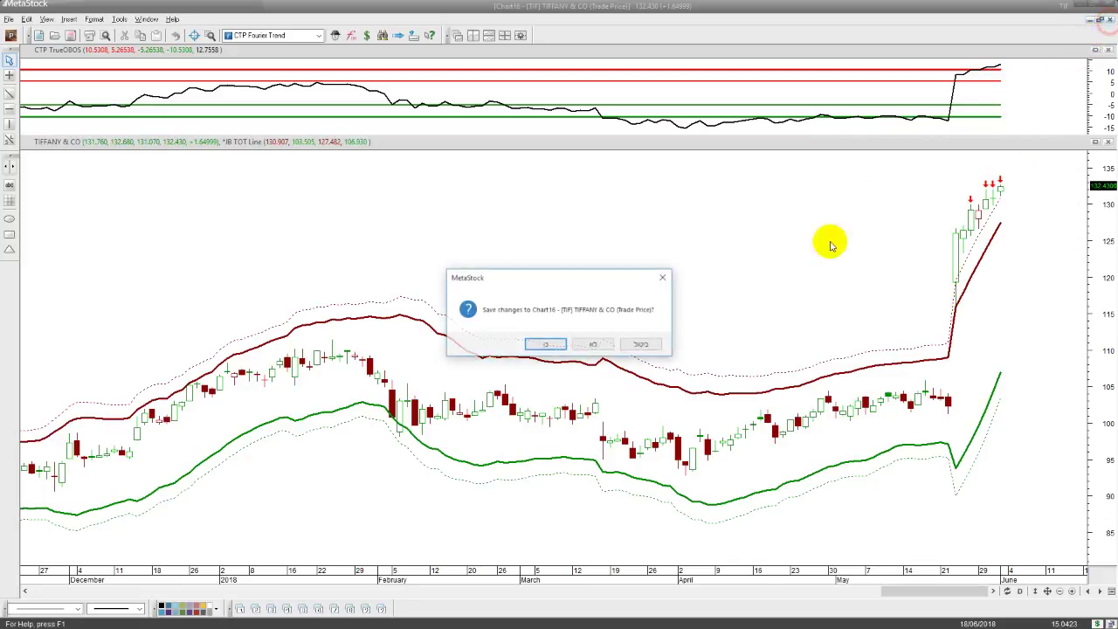
pyautogui.click(594, 344)
pyautogui.click(1099, 19)
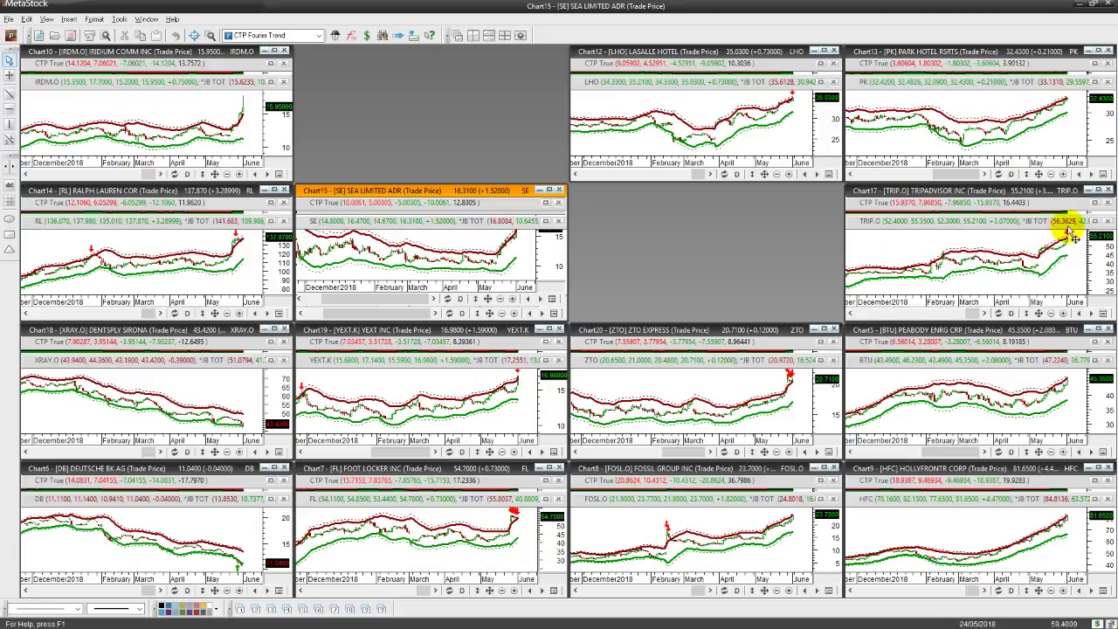
# Step: Enlarge the TripAdvisor (TRIP.O) and Dentsply Sirona (XRAY.O) charts in turn to examine their latest bars against the TOT lines
pyautogui.click(1101, 192)
pyautogui.click(1099, 191)
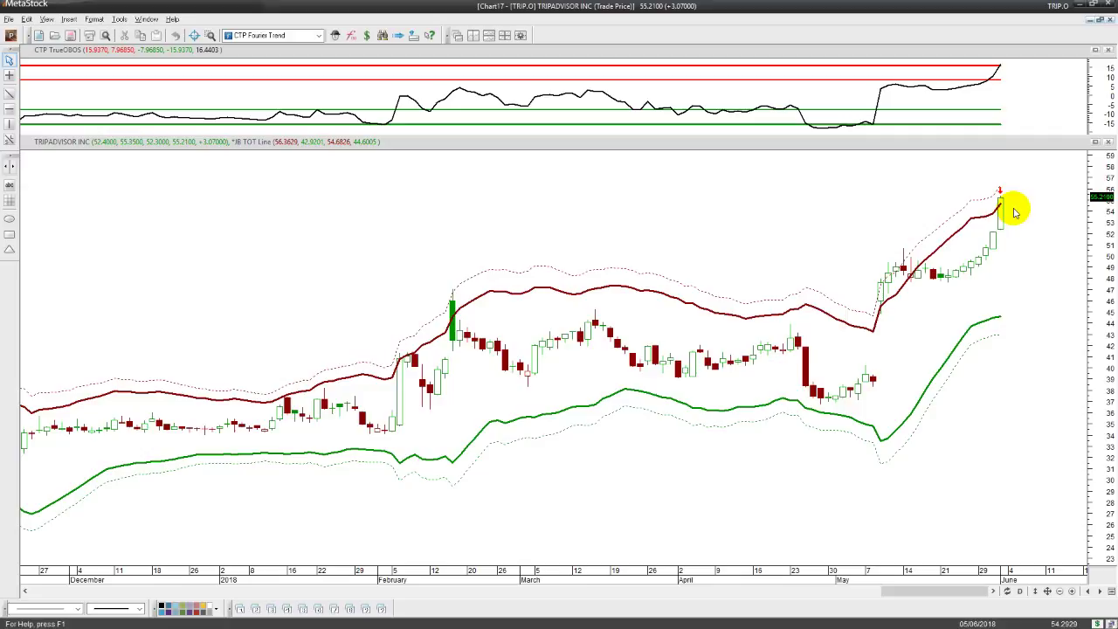
pyautogui.click(1097, 20)
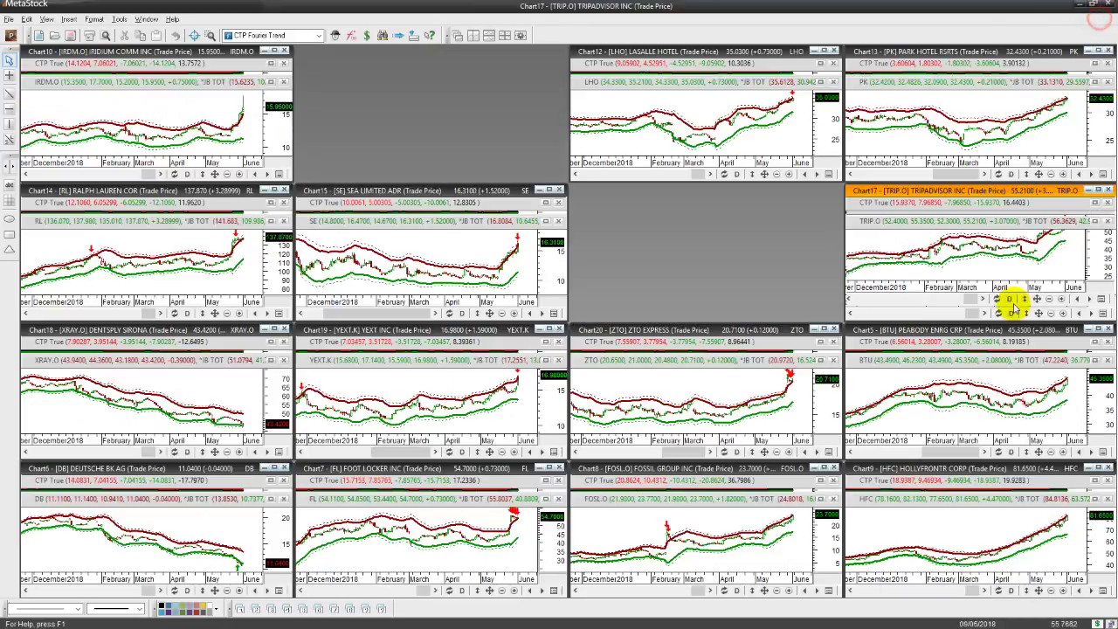
pyautogui.click(277, 330)
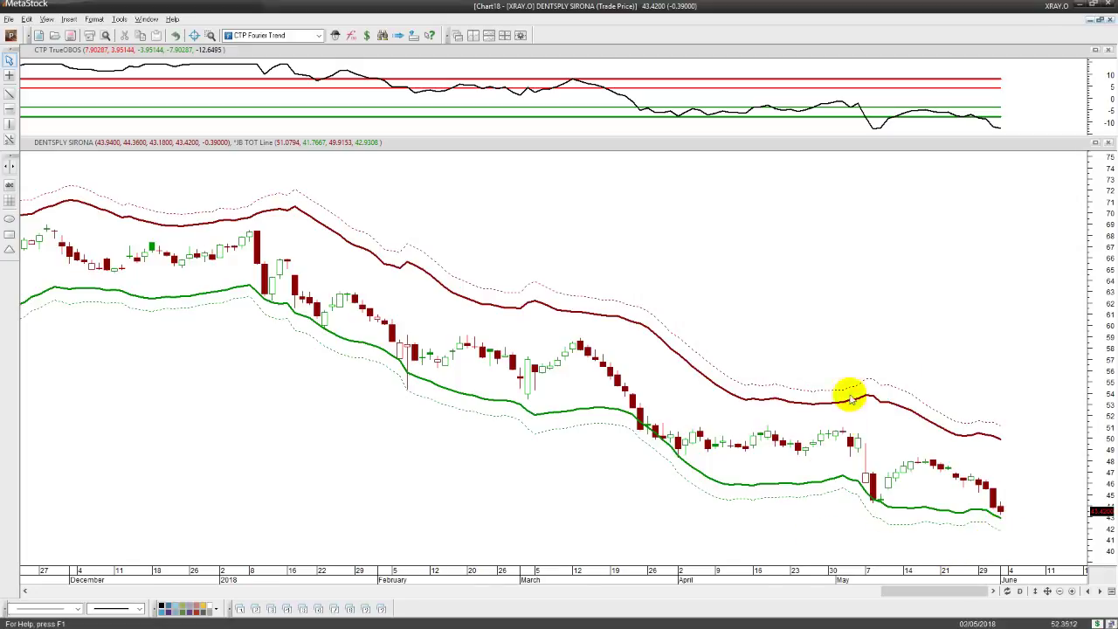
# Step: Enlarge the Yext (YEXT.K) and ZTO Express (ZTO) charts in turn to examine their latest bars against the TOT lines
pyautogui.click(1101, 21)
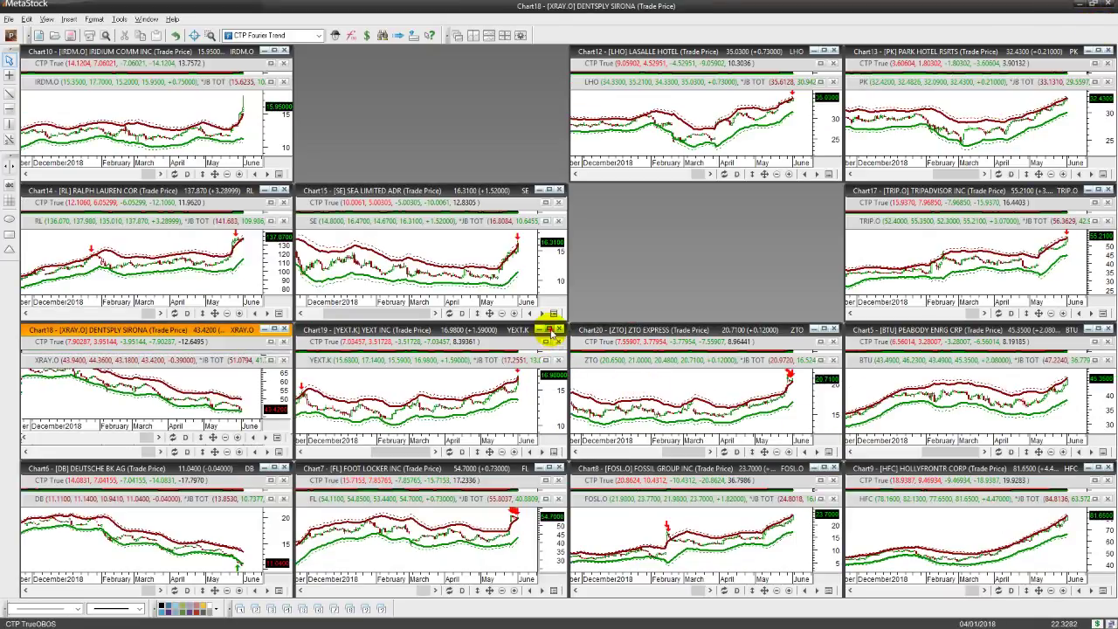
pyautogui.click(549, 330)
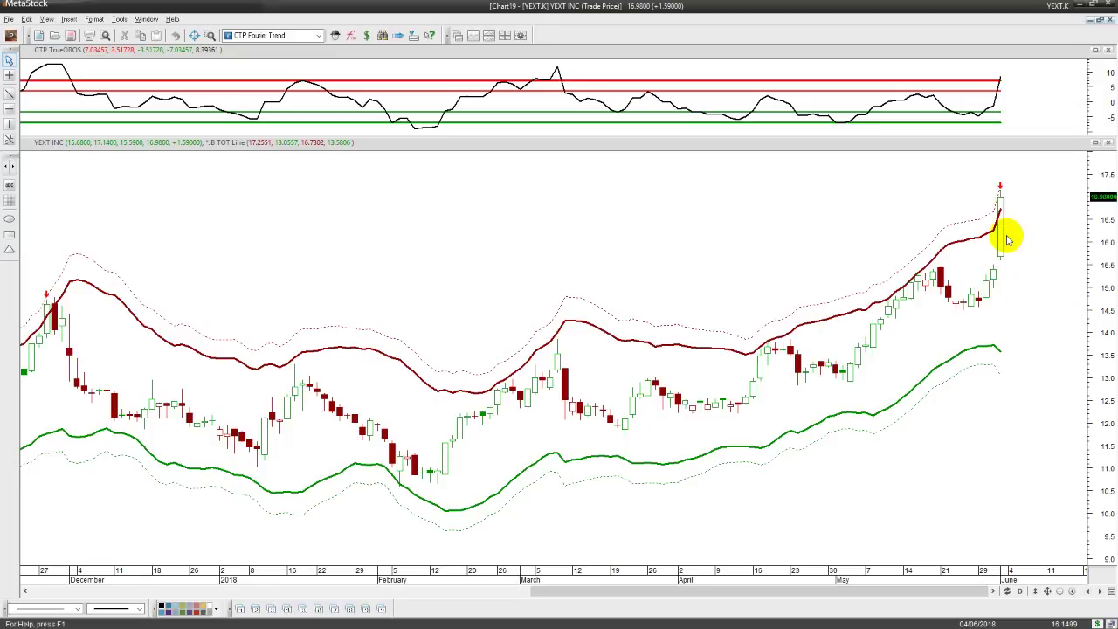
pyautogui.click(1100, 19)
pyautogui.doubleClick(823, 330)
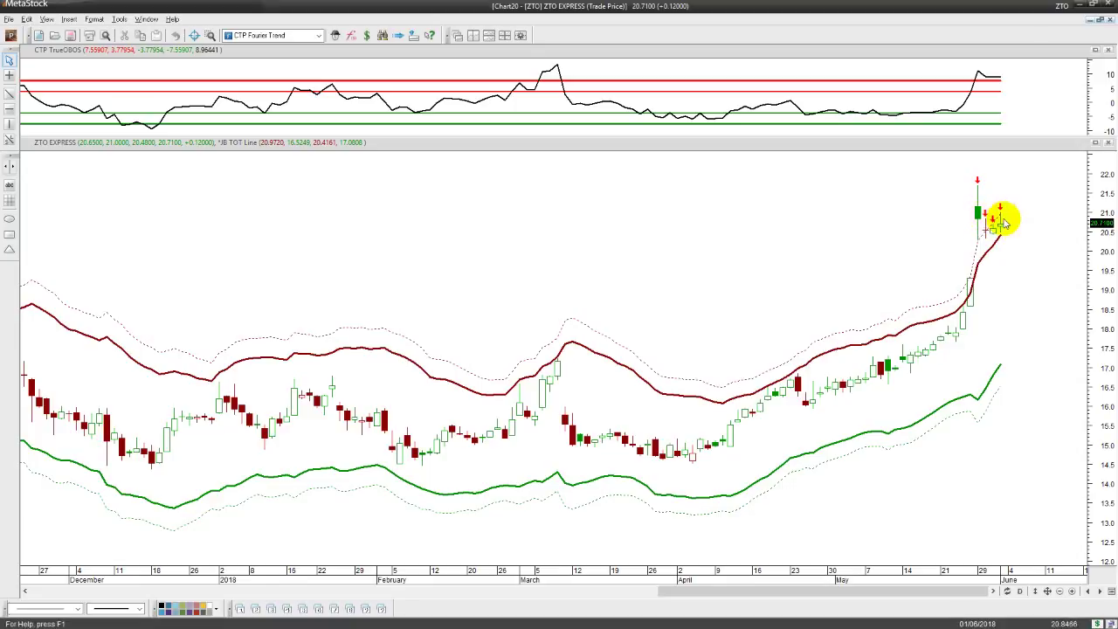
pyautogui.moveTo(985, 216)
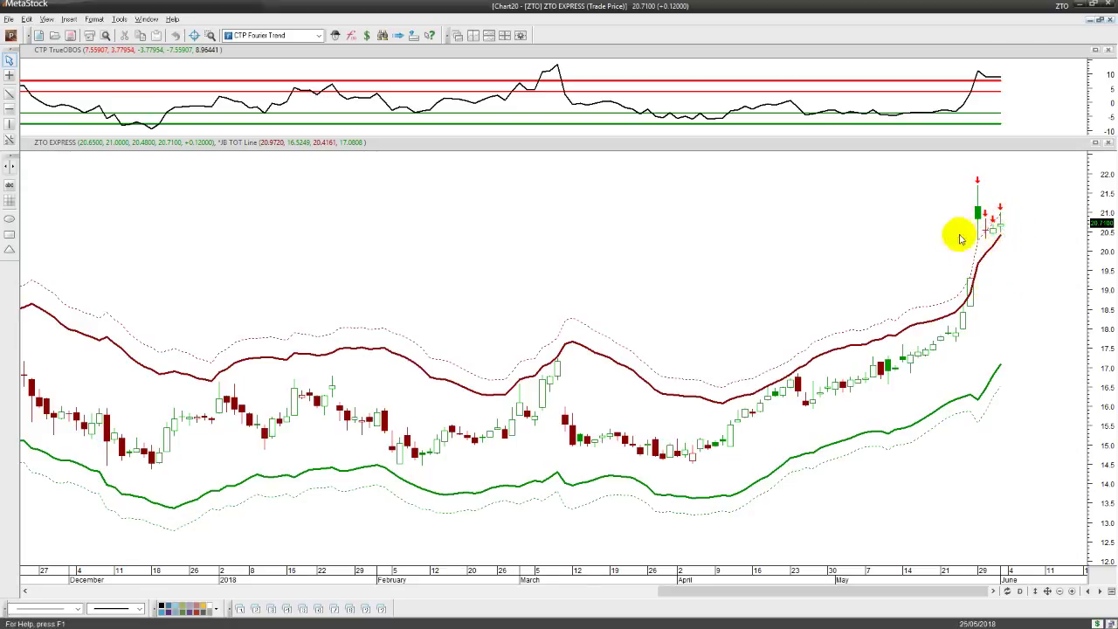
# Step: Draw a horizontal line at about 20.29 on the ZTO Express chart, along the low of the late-May gap bar
pyautogui.click(10, 108)
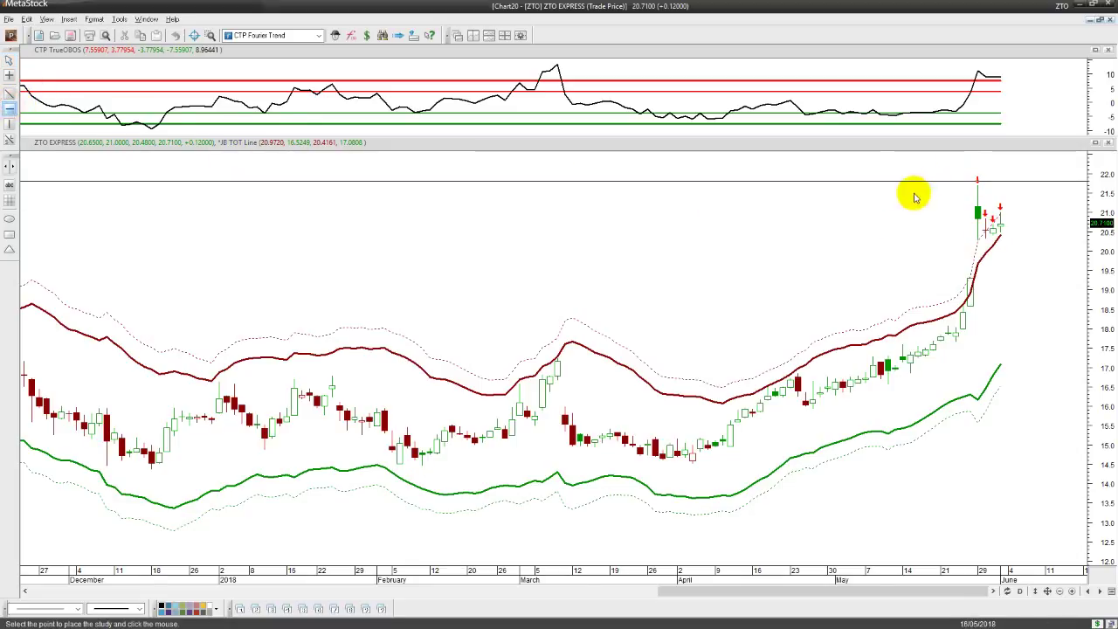
pyautogui.click(979, 212)
pyautogui.moveTo(985, 225)
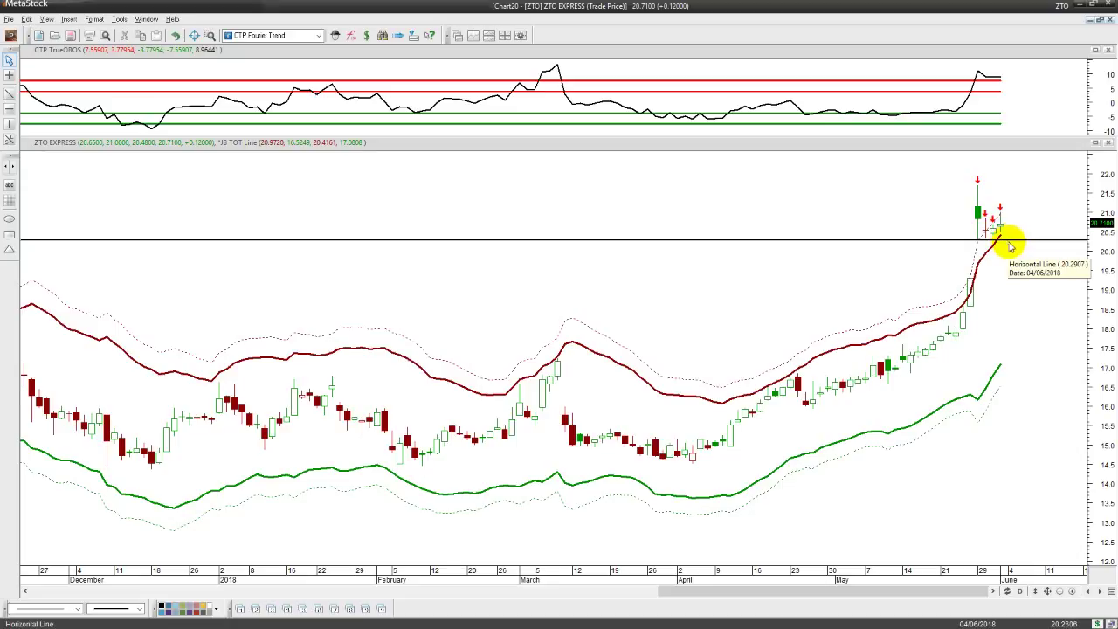
pyautogui.moveTo(978, 289)
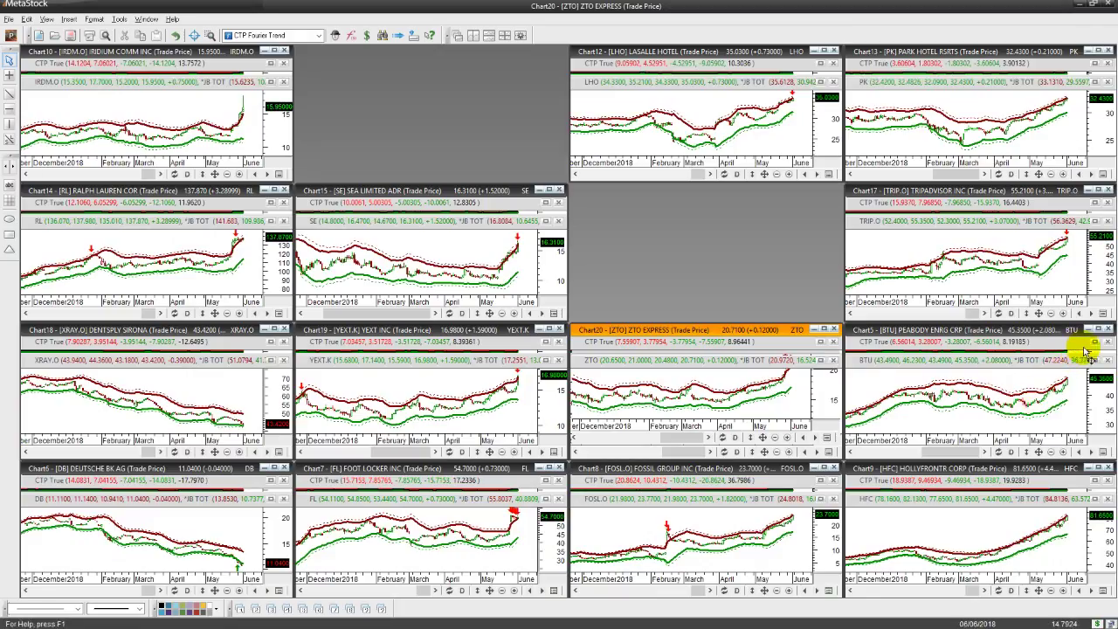
# Step: Enlarge the Peabody Energy (BTU) and Deutsche Bank (DB) charts in turn to examine their latest bars against the TOT lines
pyautogui.click(1100, 329)
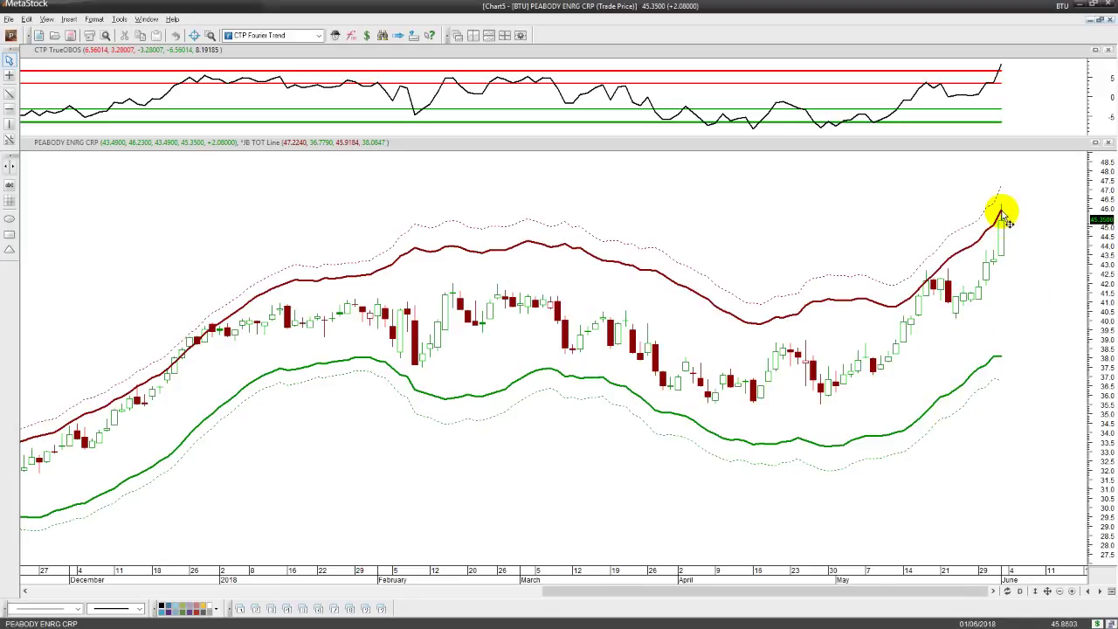
pyautogui.moveTo(1005, 226)
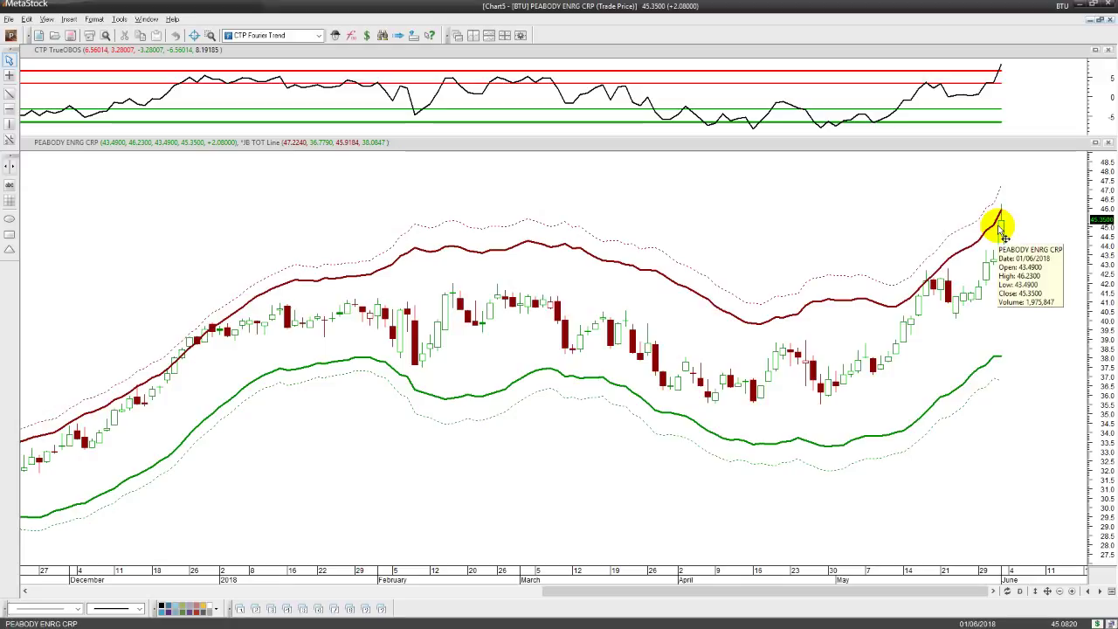
pyautogui.click(1102, 21)
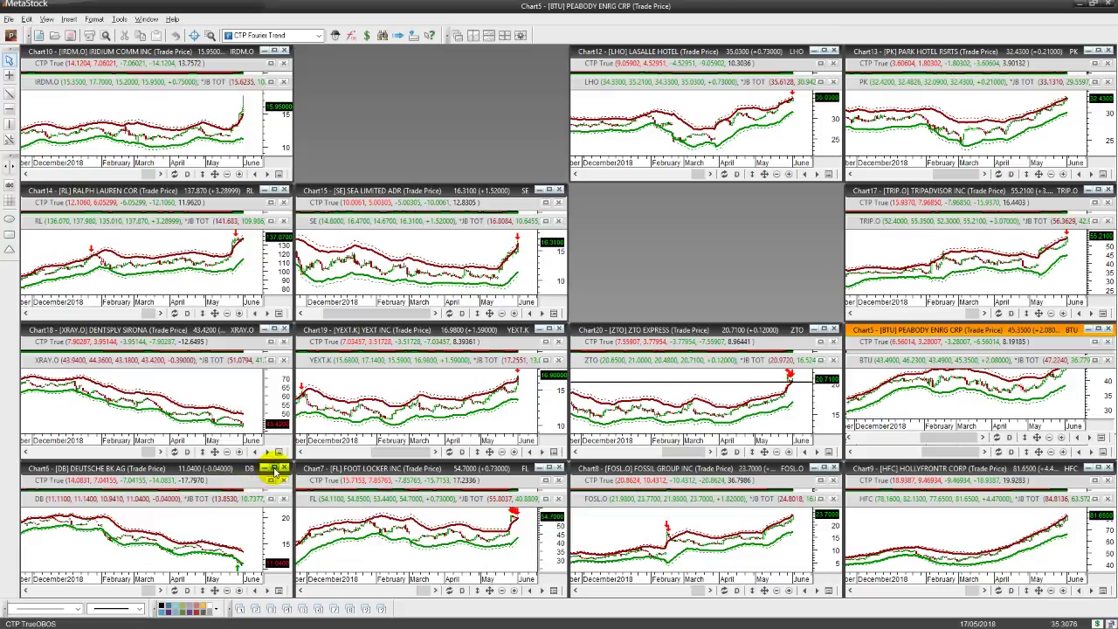
pyautogui.click(274, 470)
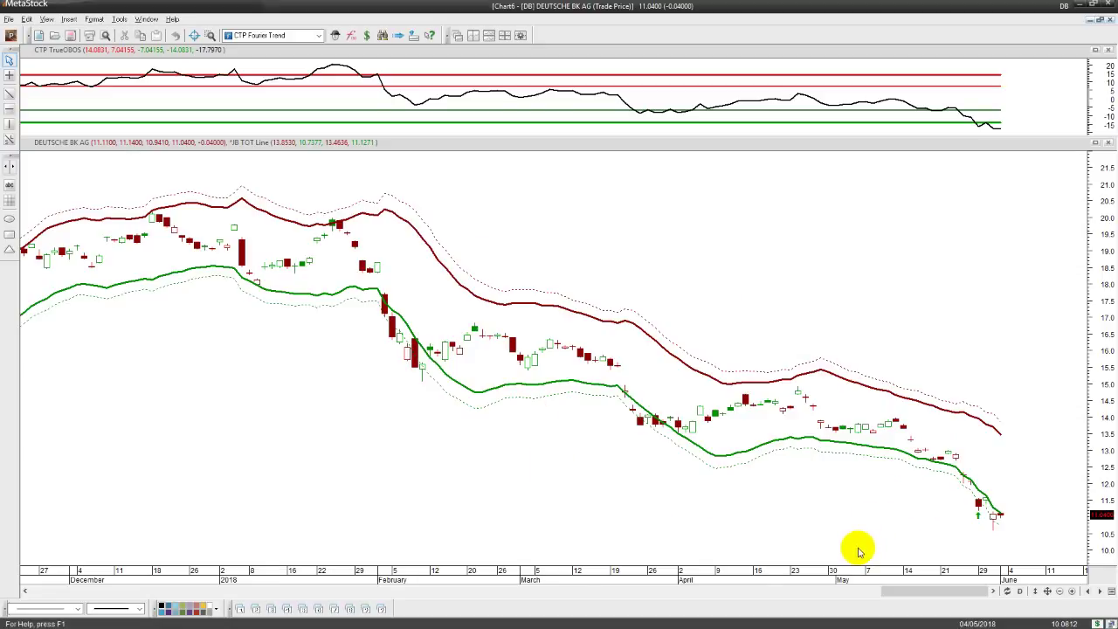
pyautogui.click(1099, 18)
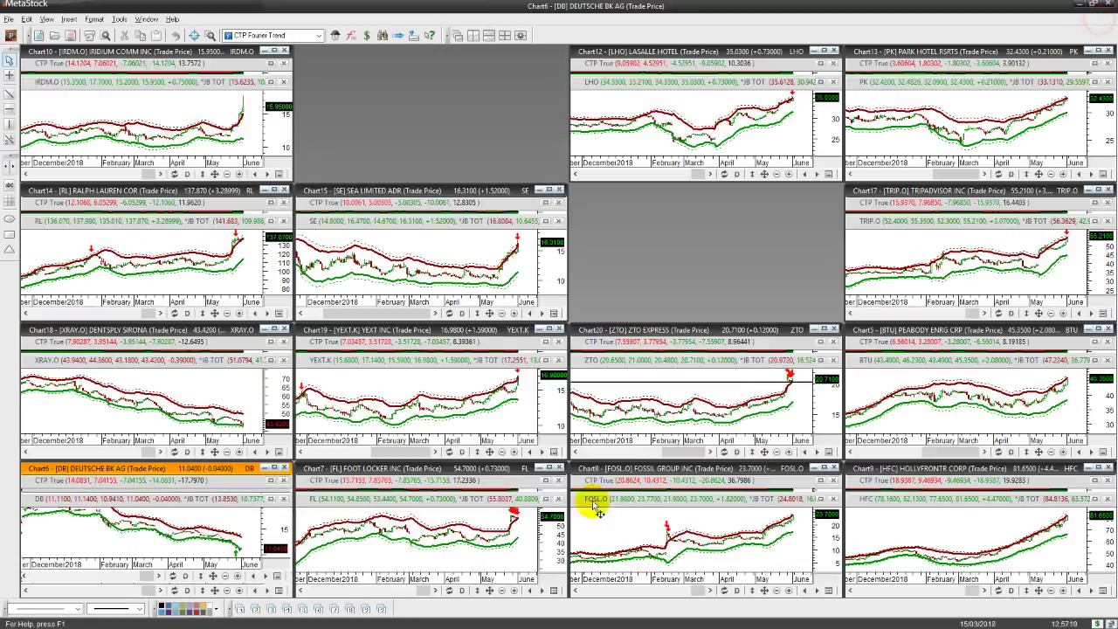
# Step: Enlarge the Foot Locker (FL) chart for inspection, close it without saving changes, and return to the tiled charts
pyautogui.click(549, 468)
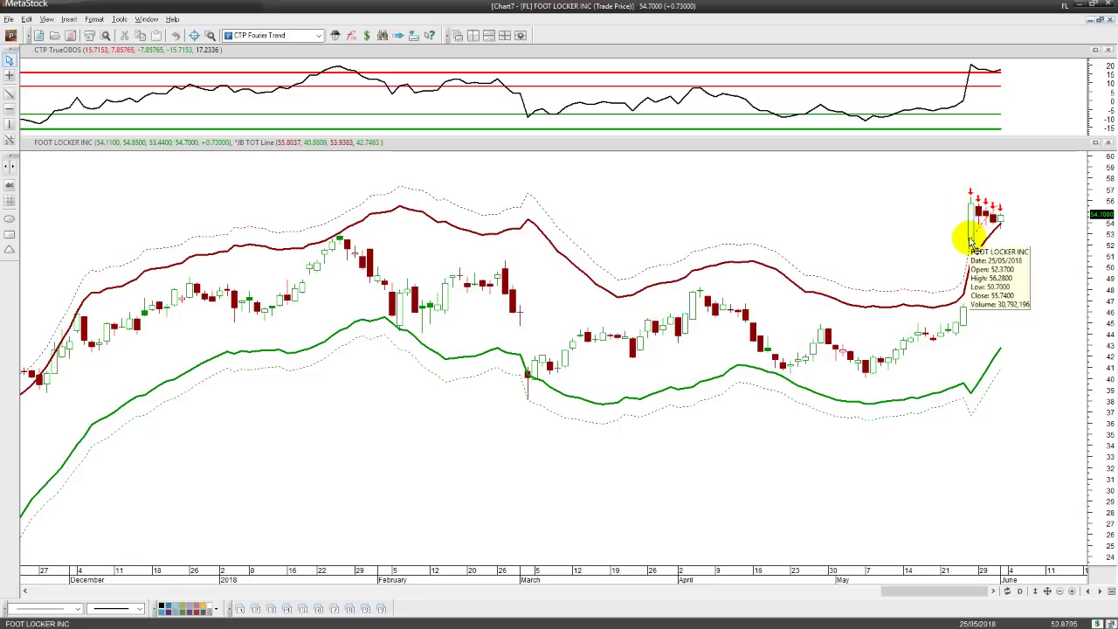
pyautogui.click(1109, 19)
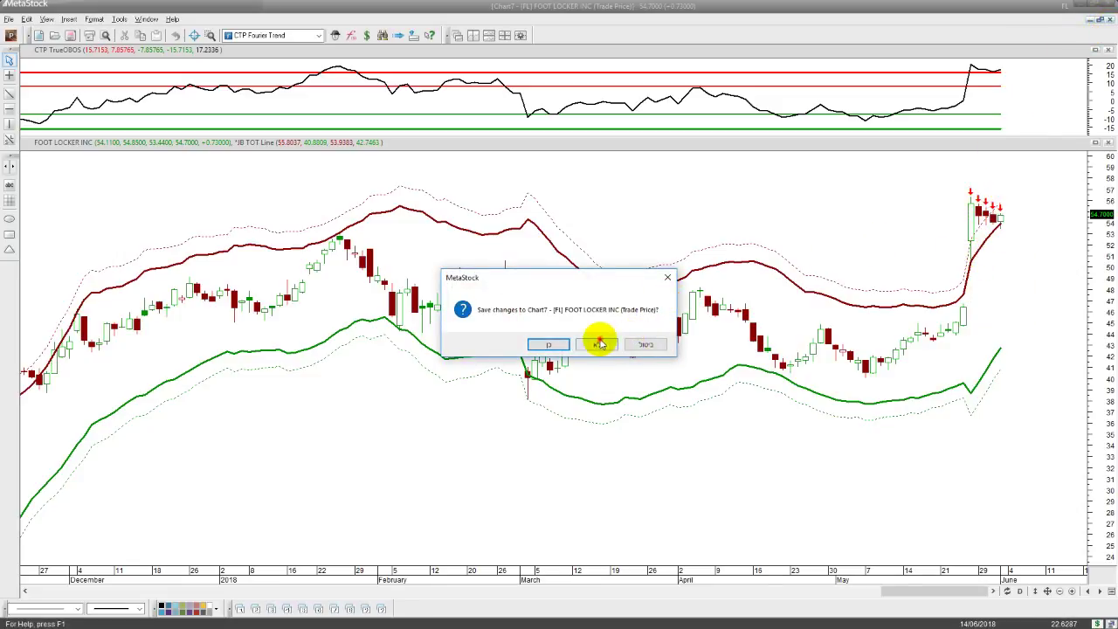
pyautogui.click(601, 342)
pyautogui.click(1093, 20)
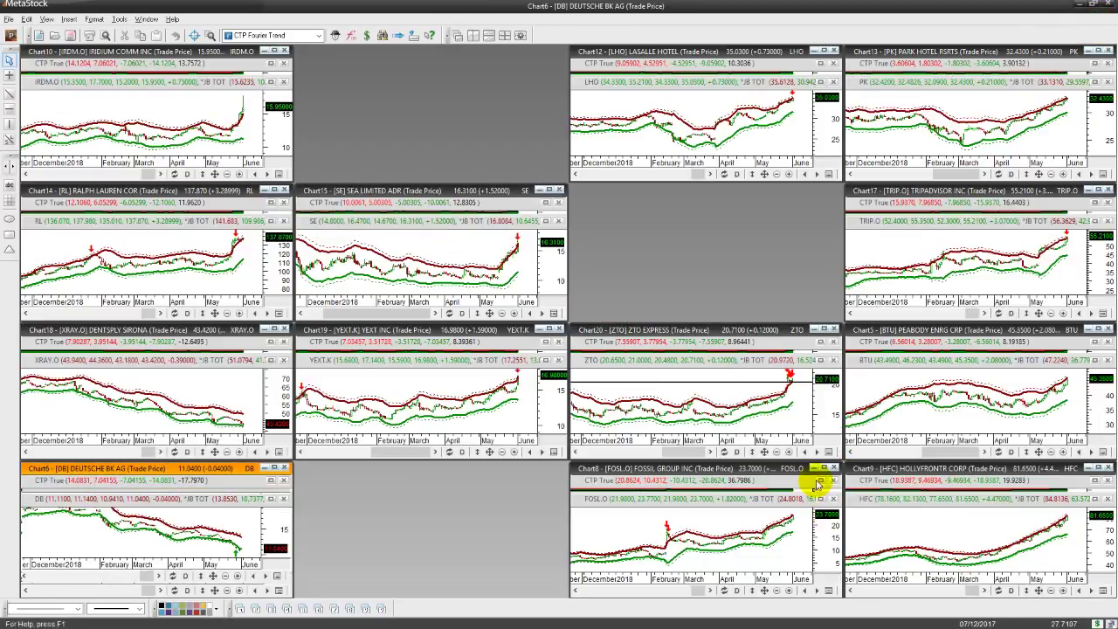
# Step: Enlarge the Fossil Group (FOSL.O) and HollyFrontier (HFC) charts in turn to examine their latest bars against the TOT lines
pyautogui.click(825, 470)
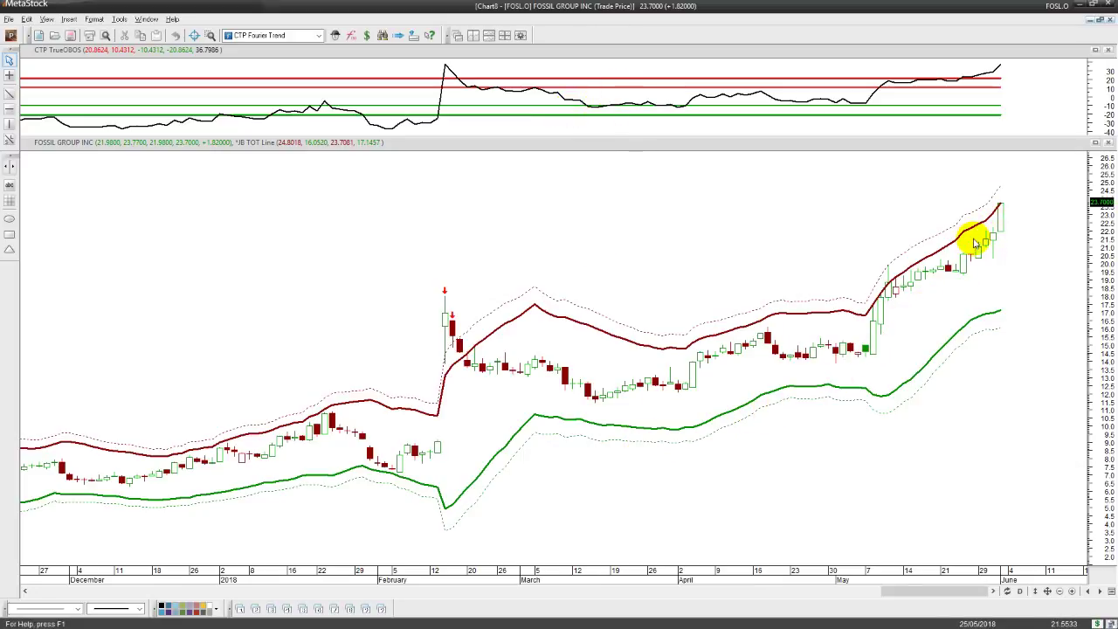
pyautogui.moveTo(1003, 226)
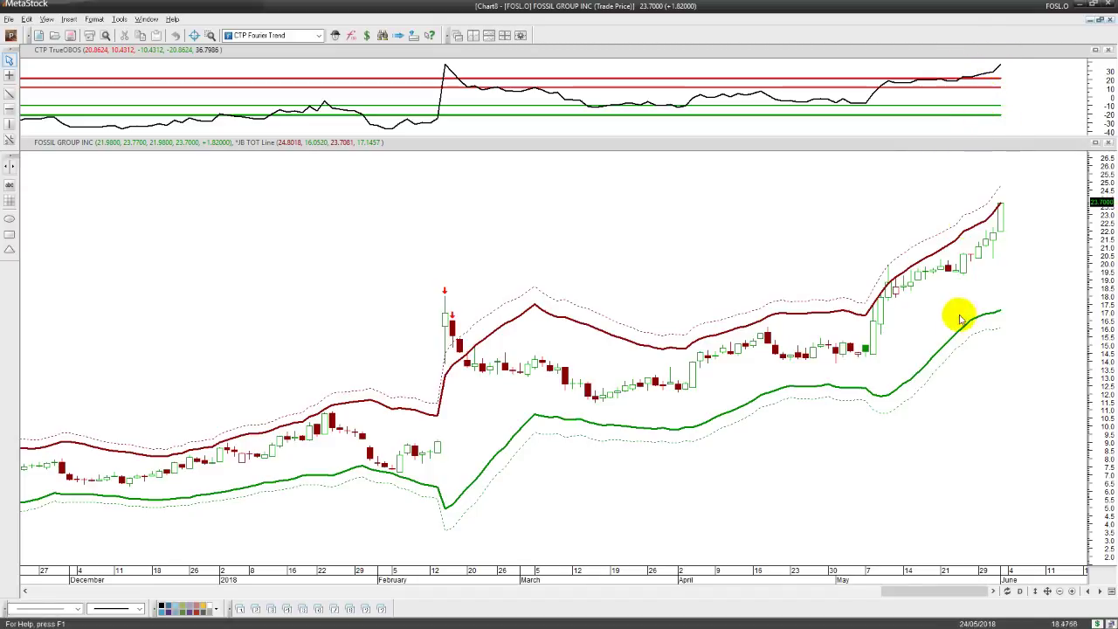
pyautogui.click(1100, 18)
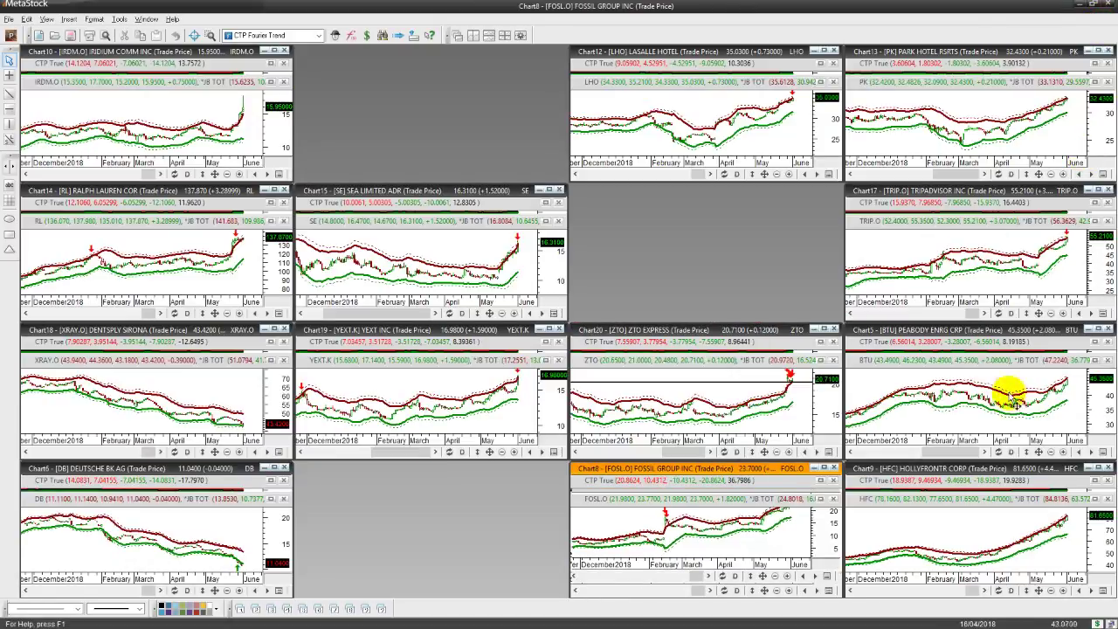
pyautogui.click(1098, 468)
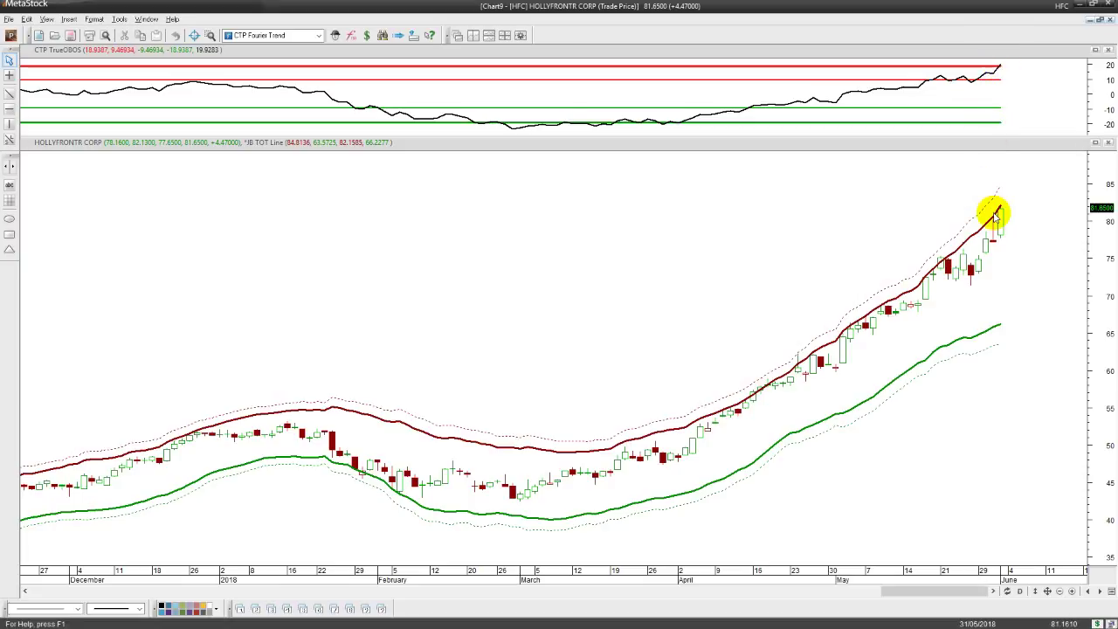
pyautogui.moveTo(976, 292)
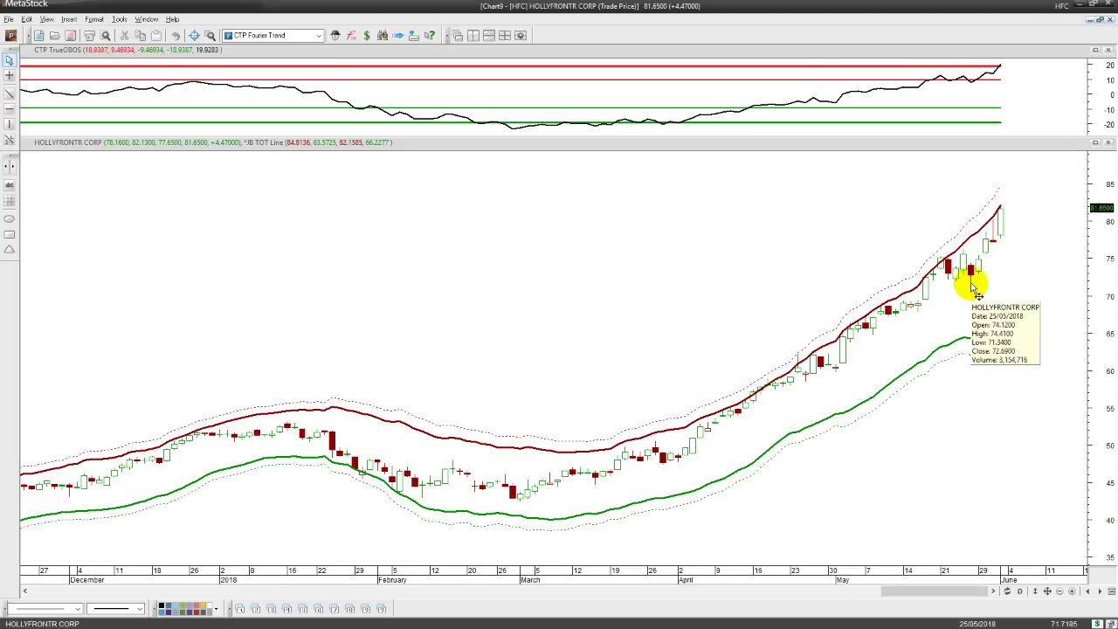
pyautogui.click(1103, 18)
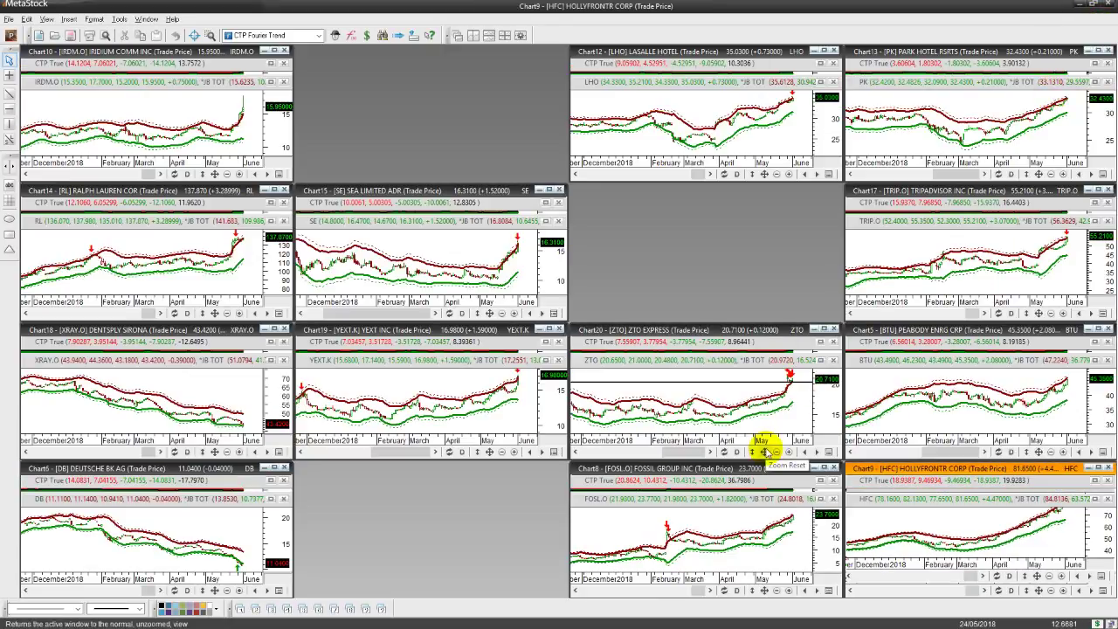
# Step: Switch to JackBar Alert and change the stock table's strategy filter from TOT to another strategy
pyautogui.click(505, 37)
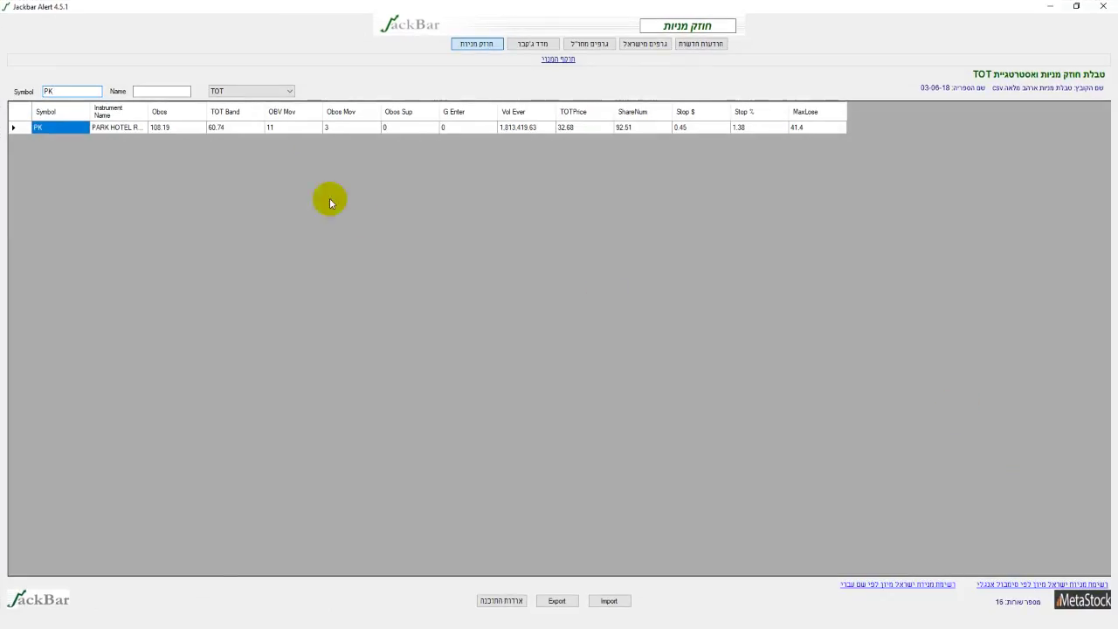
pyautogui.click(225, 91)
pyautogui.click(221, 117)
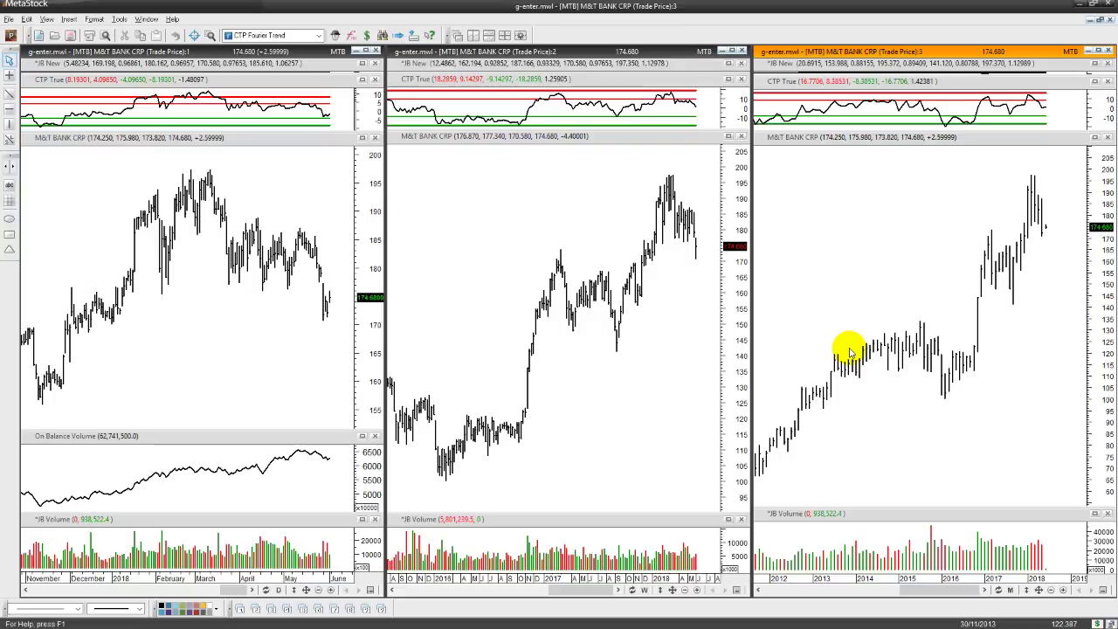
# Step: Draw a horizontal line at about 176 on the daily M&T Bank (MTB) chart, along the February low
pyautogui.click(8, 108)
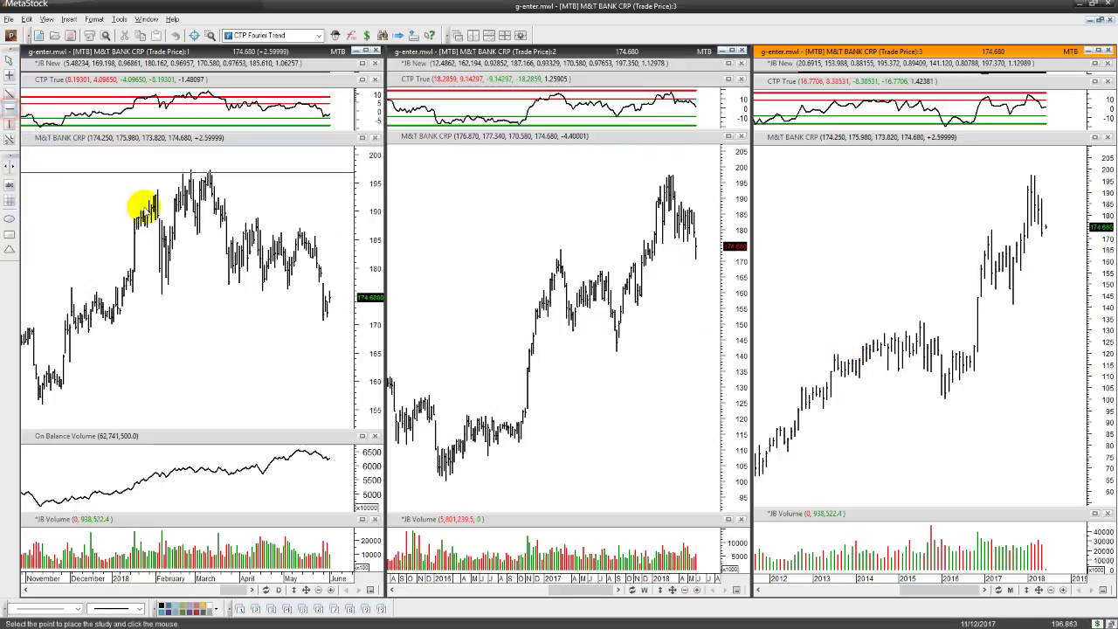
pyautogui.click(230, 292)
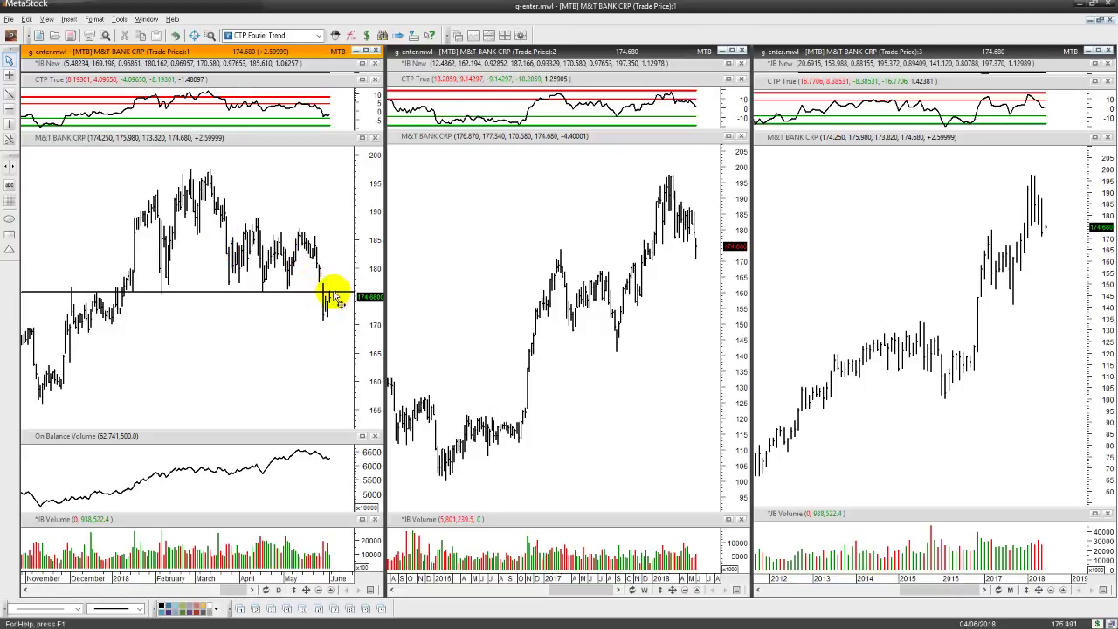
pyautogui.moveTo(328, 304)
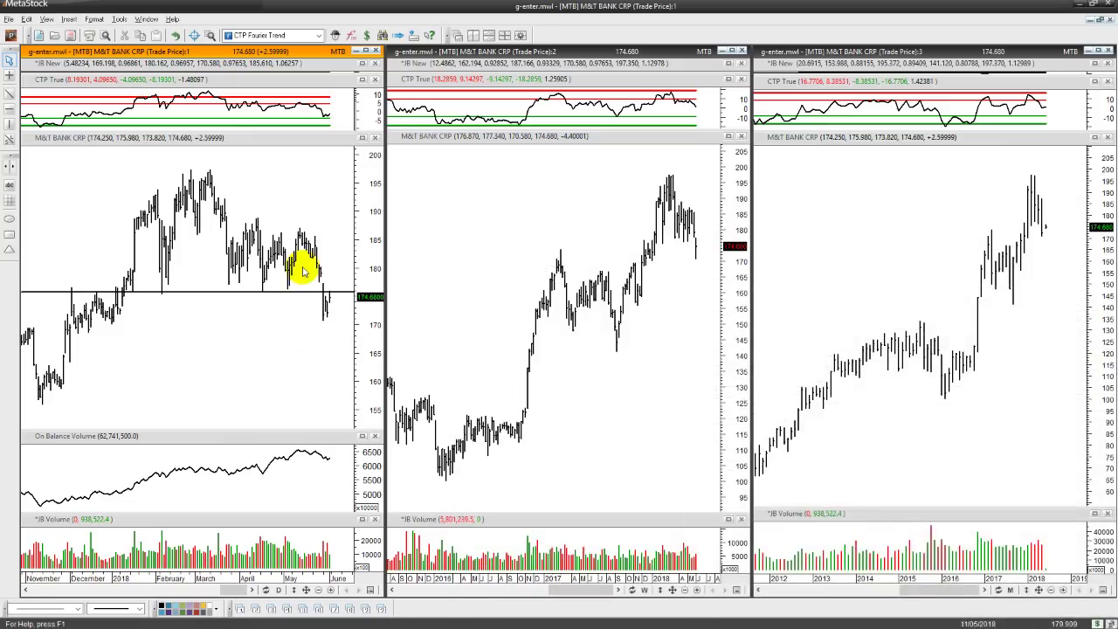
pyautogui.moveTo(331, 321)
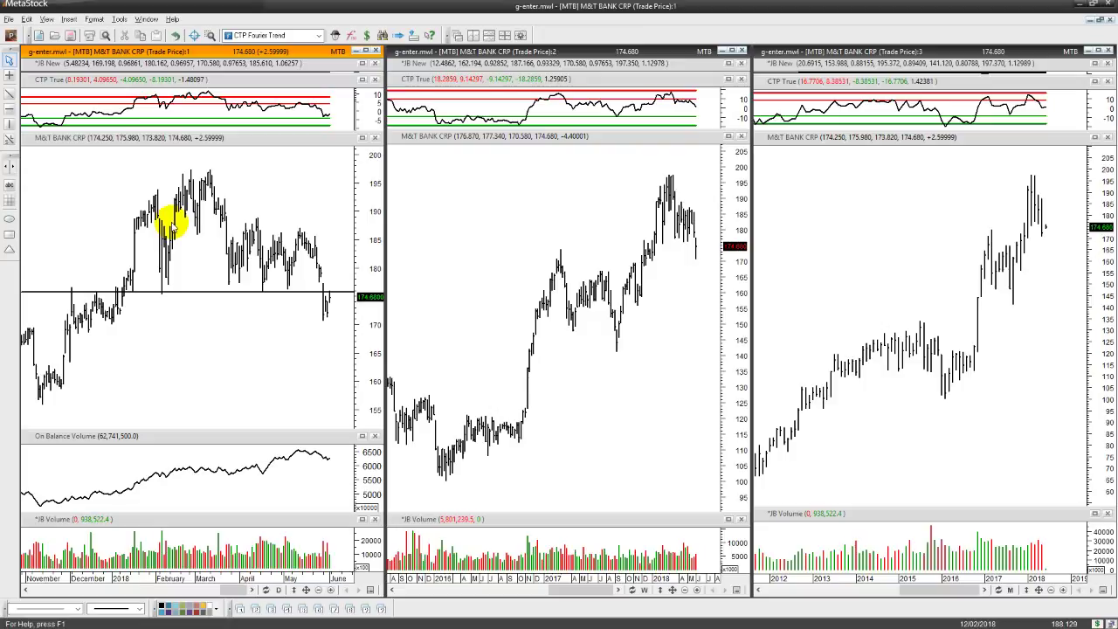
# Step: Draw a horizontal line at about 174 through the early-2017 peak on both the weekly and monthly M&T Bank charts
pyautogui.click(9, 108)
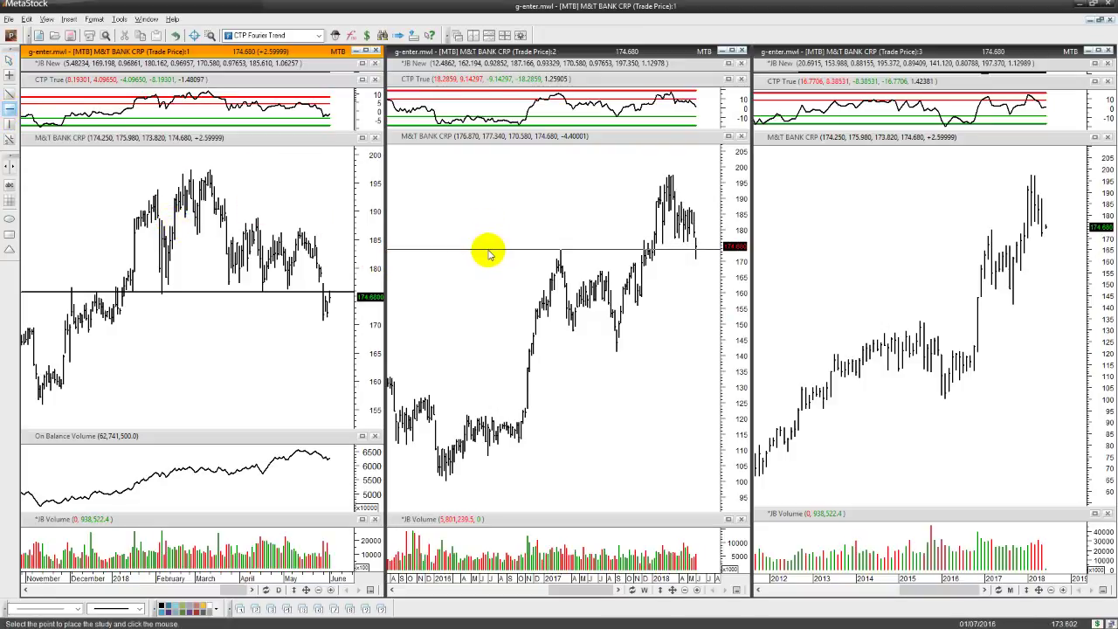
pyautogui.click(488, 251)
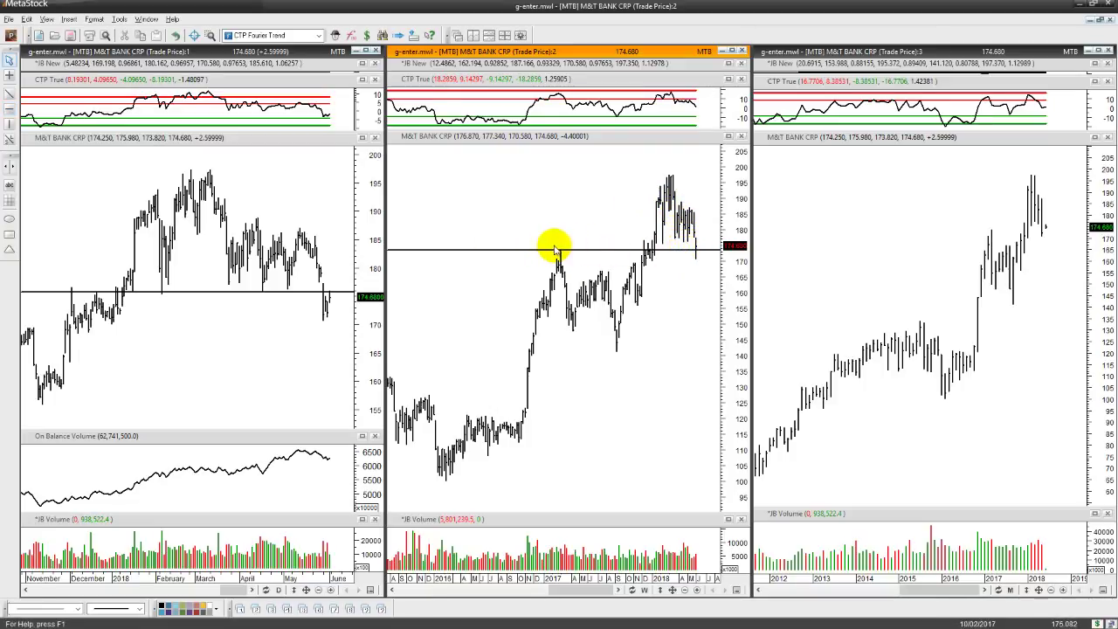
pyautogui.moveTo(553, 320)
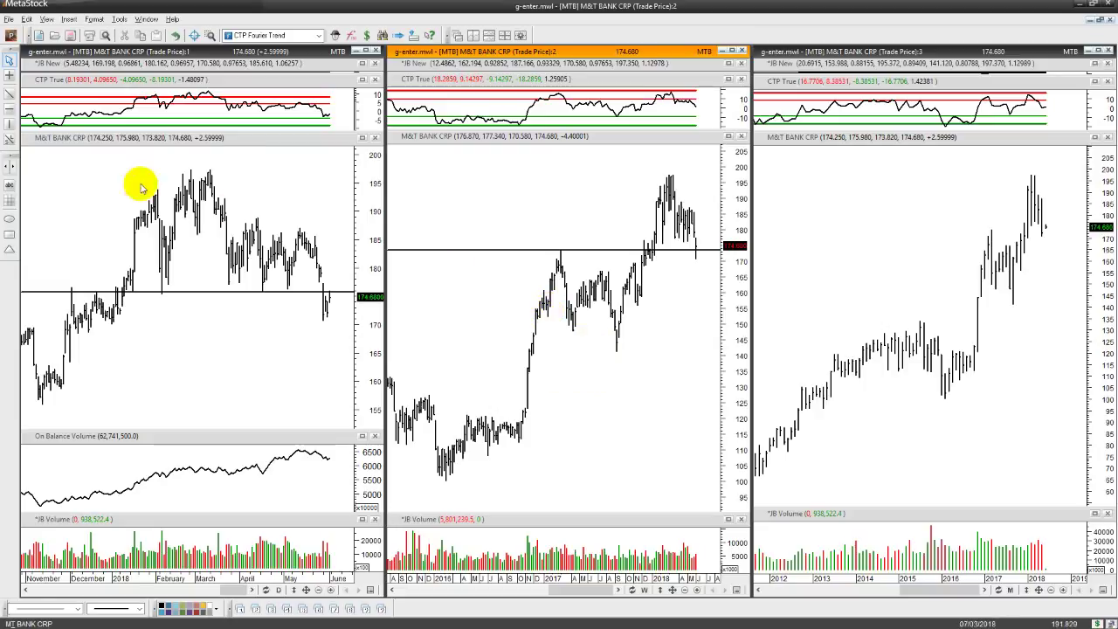
pyautogui.click(10, 108)
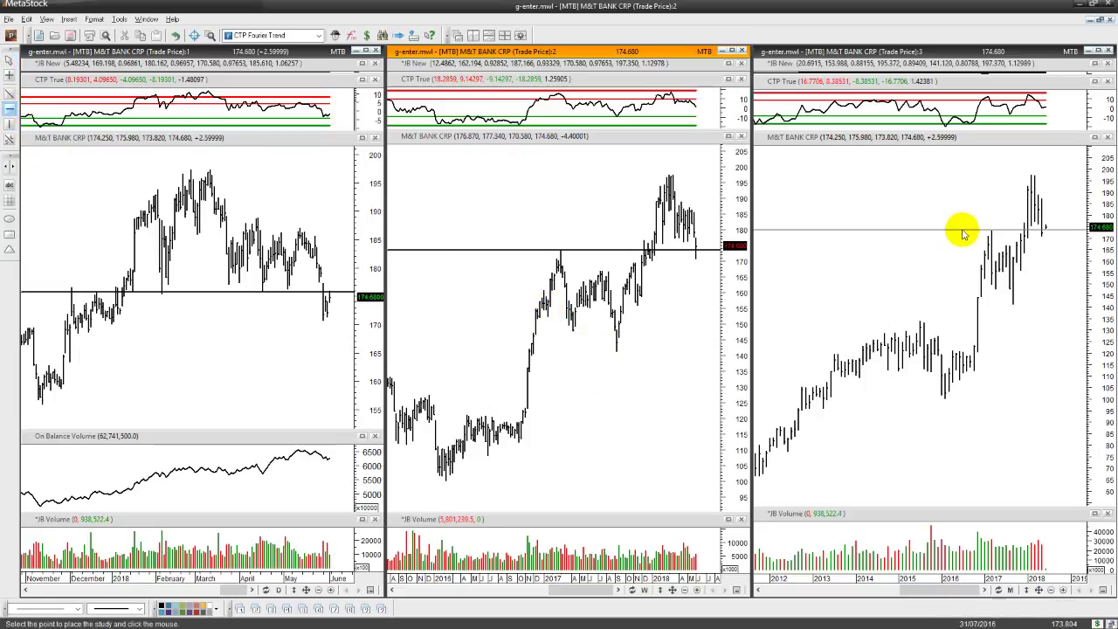
pyautogui.click(962, 231)
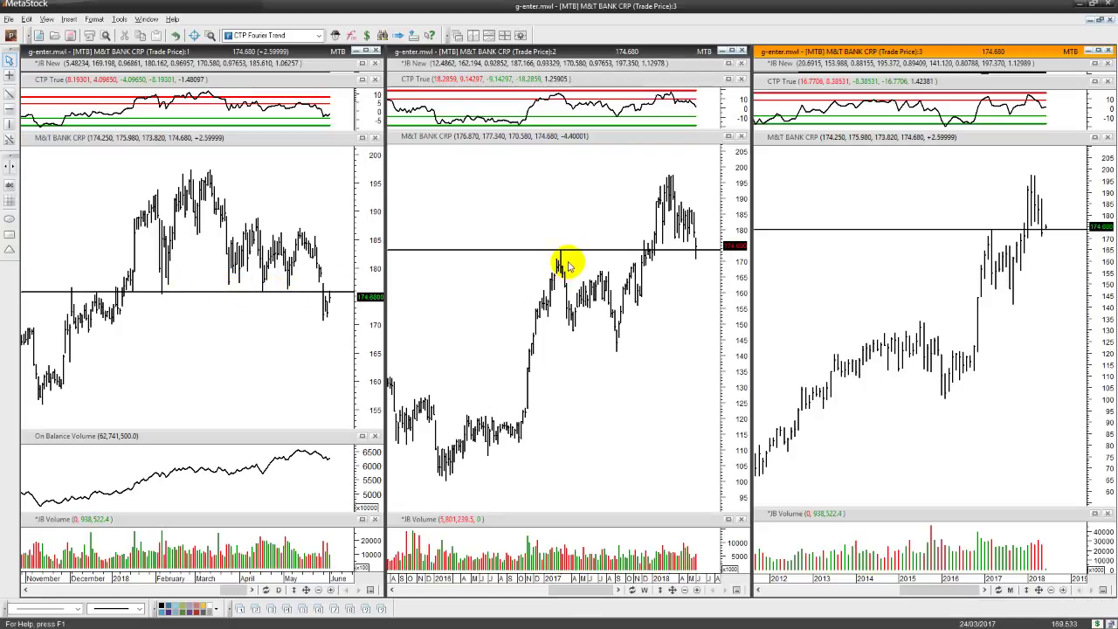
pyautogui.moveTo(563, 258)
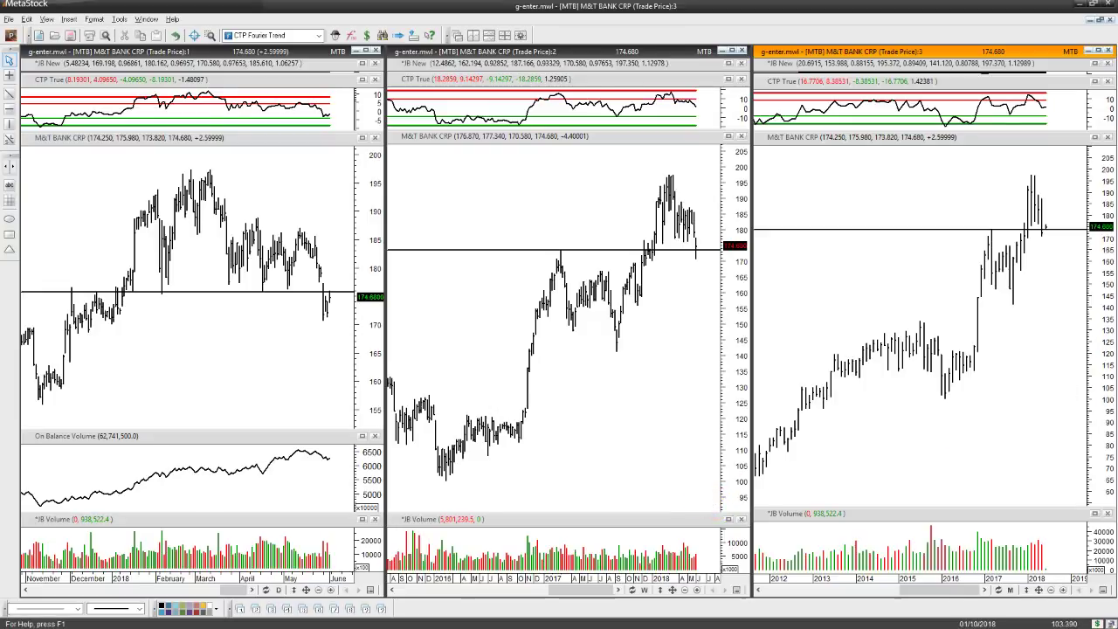
# Step: Load the INV RE Trust (IRET.K) charts and draw a horizontal line at about 5.47 along the April and May highs on the daily chart
pyautogui.press('pagedown')
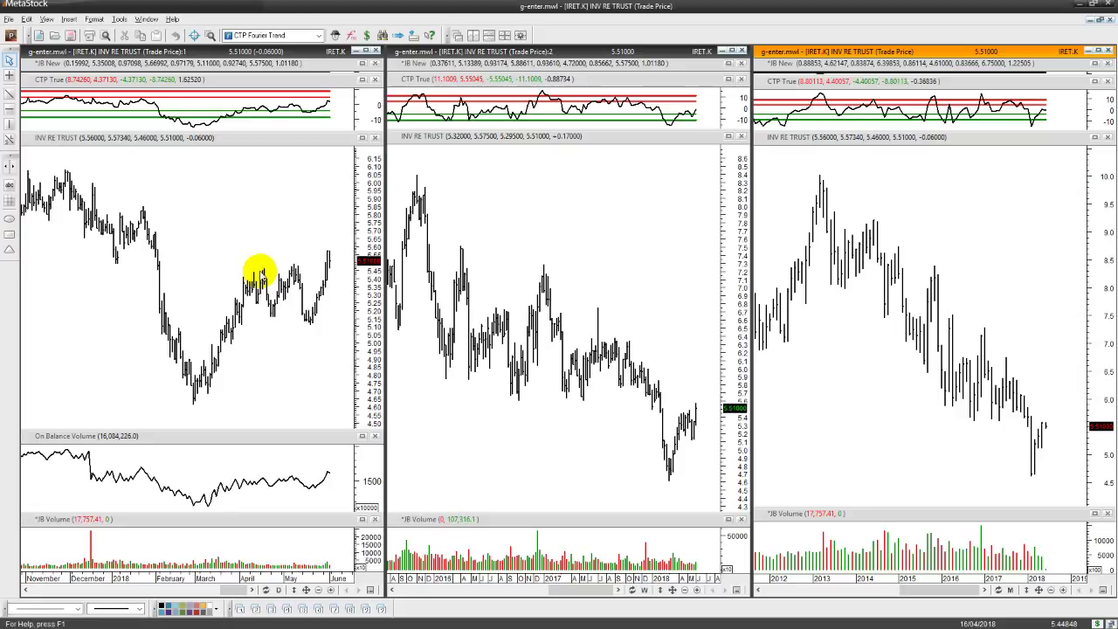
pyautogui.click(9, 108)
pyautogui.click(221, 268)
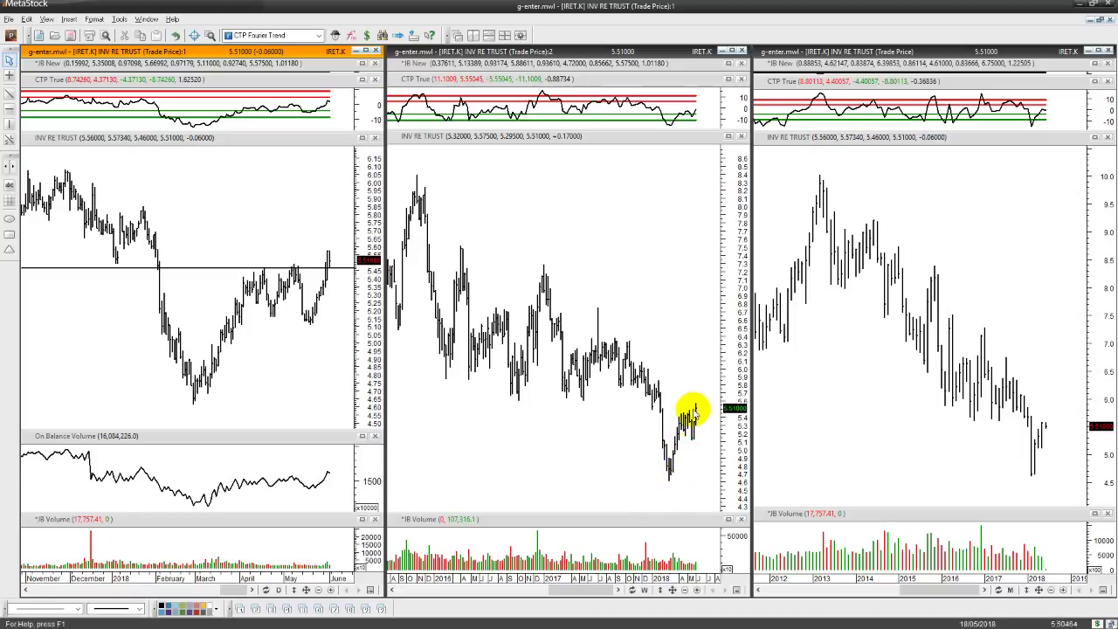
# Step: Draw a horizontal line at about 5.6 on the weekly INV RE Trust chart, along the 2016 and 2017 lows
pyautogui.moveTo(697, 428)
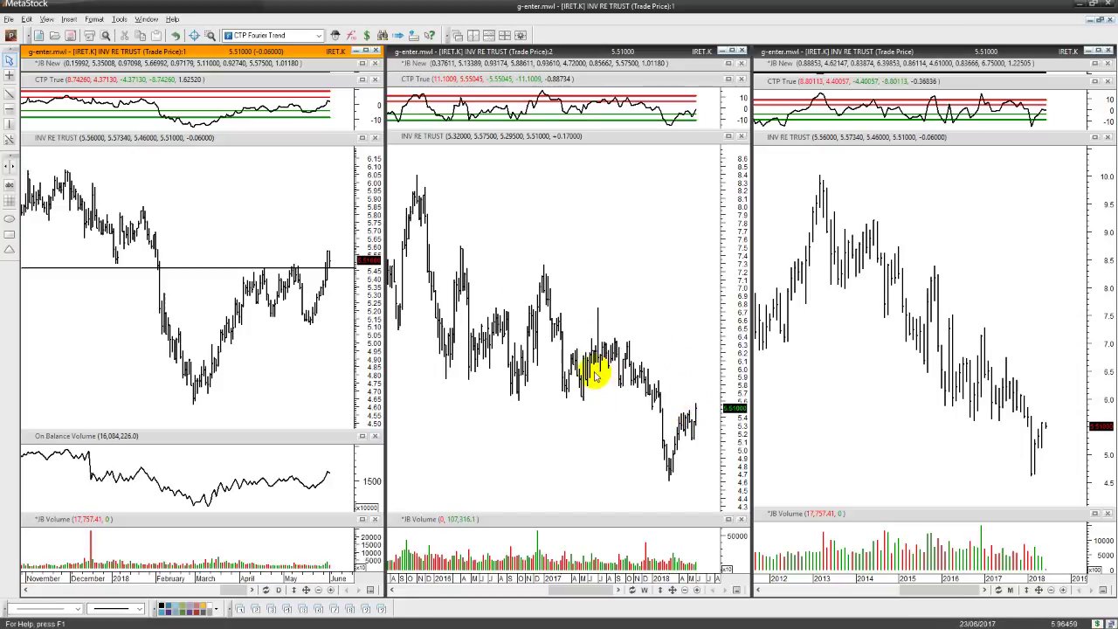
pyautogui.click(10, 109)
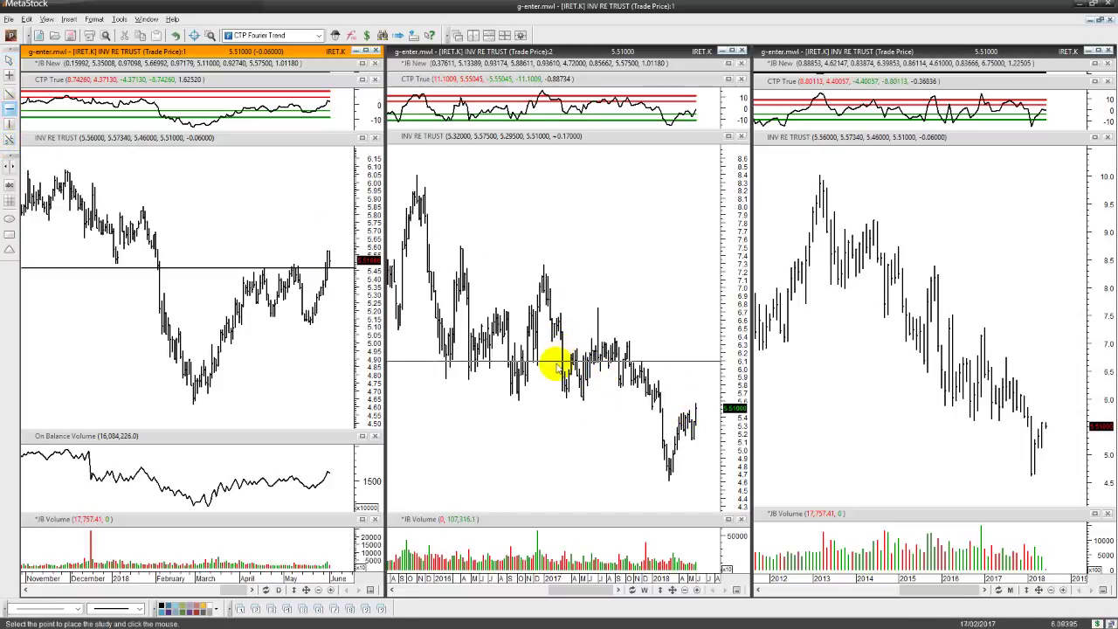
pyautogui.click(545, 401)
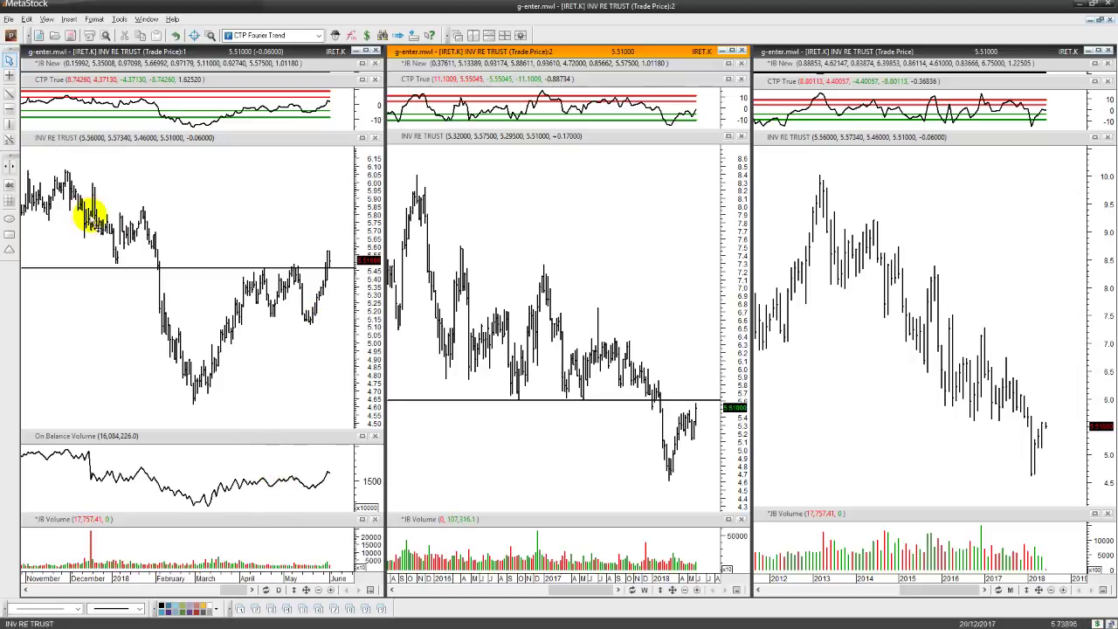
# Step: Draw a horizontal line at about the 1500 level across the On Balance Volume graph of the daily INV RE Trust chart
pyautogui.click(8, 108)
pyautogui.click(175, 268)
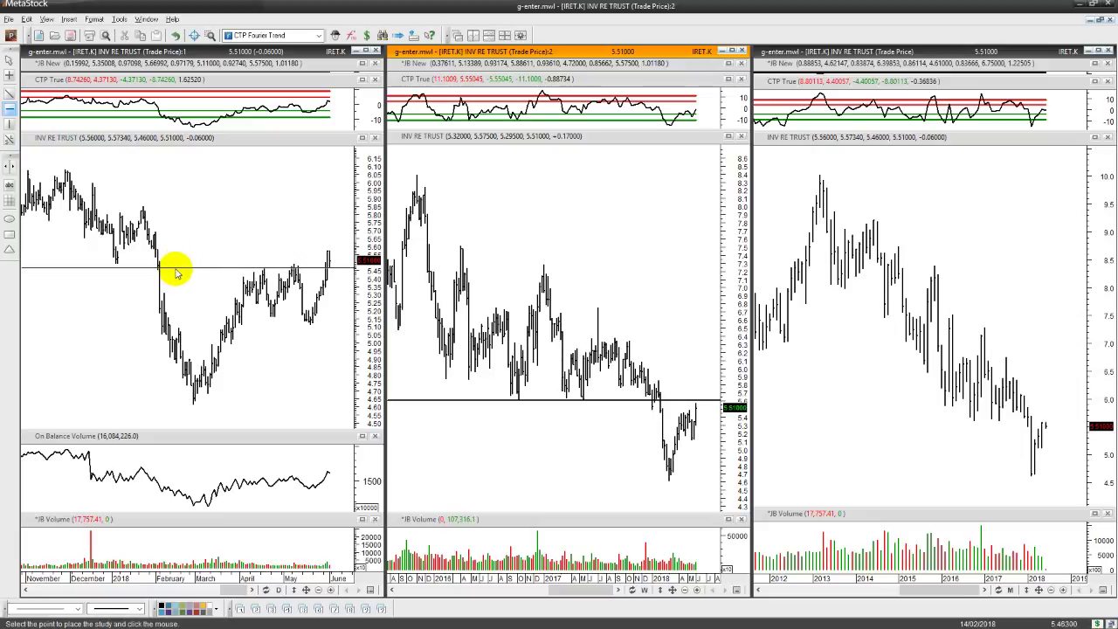
pyautogui.click(167, 482)
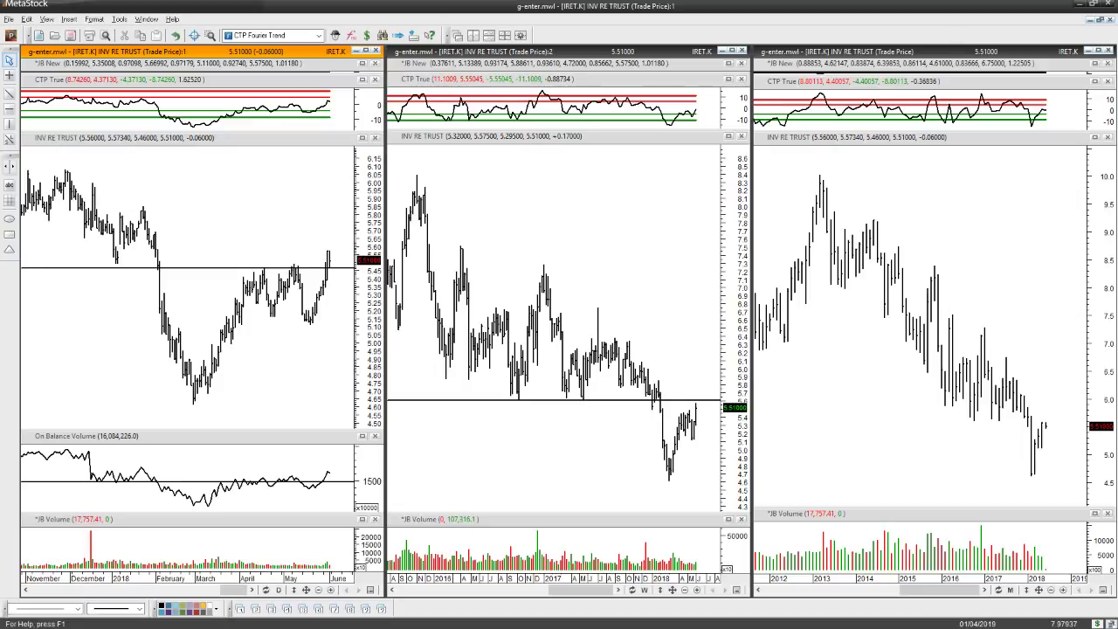
# Step: Load the CF Industries (CF) charts and draw a horizontal line at about 40.4 on the daily chart, along the May lows
pyautogui.press('pagedown')
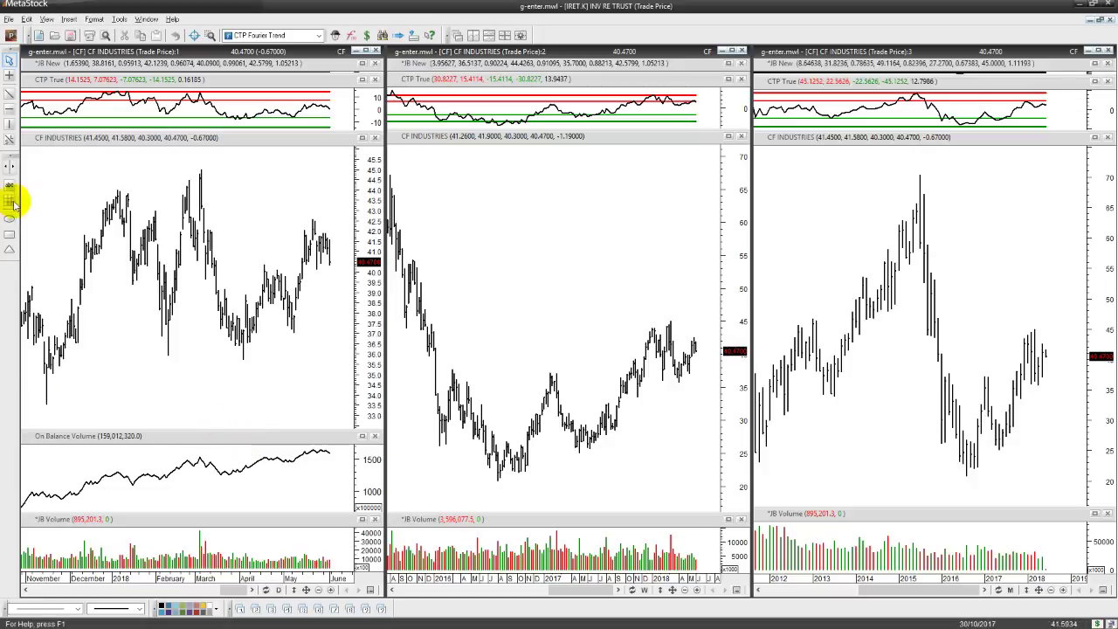
pyautogui.click(10, 108)
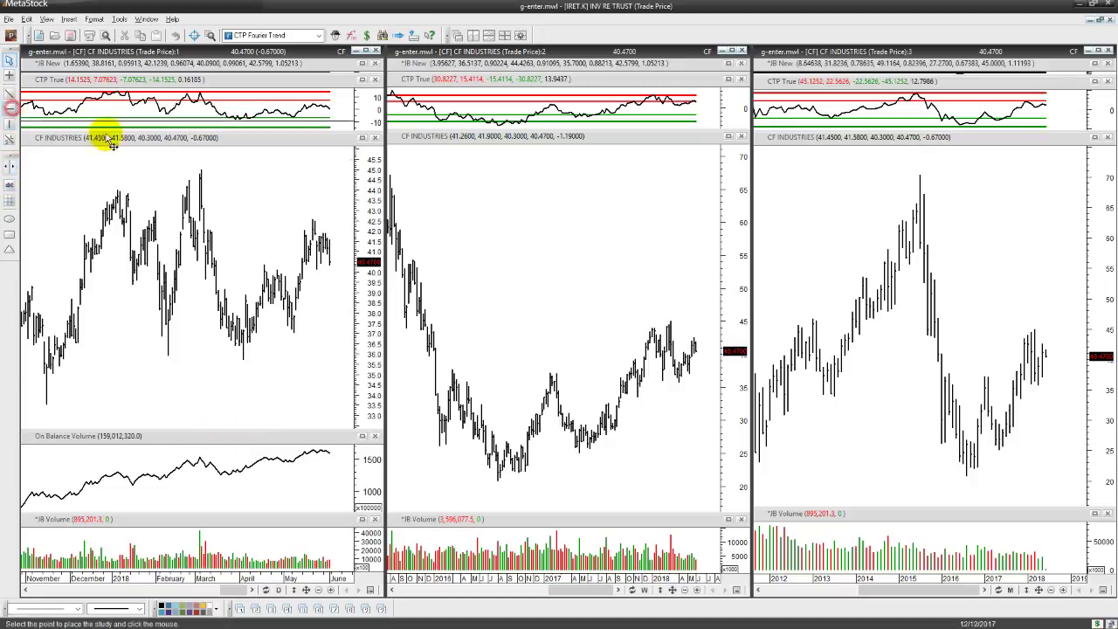
pyautogui.click(238, 263)
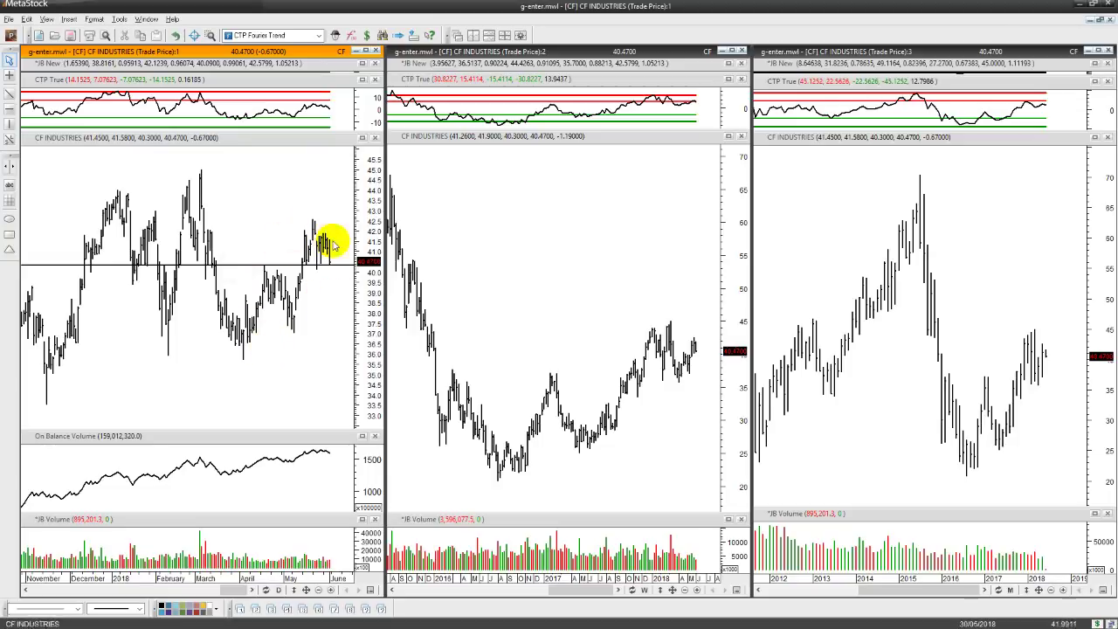
# Step: Draw horizontal lines at about 37 through the early-2017 peak on the weekly and monthly CF charts, and at about 45 along the weekly 2018 high
pyautogui.click(9, 108)
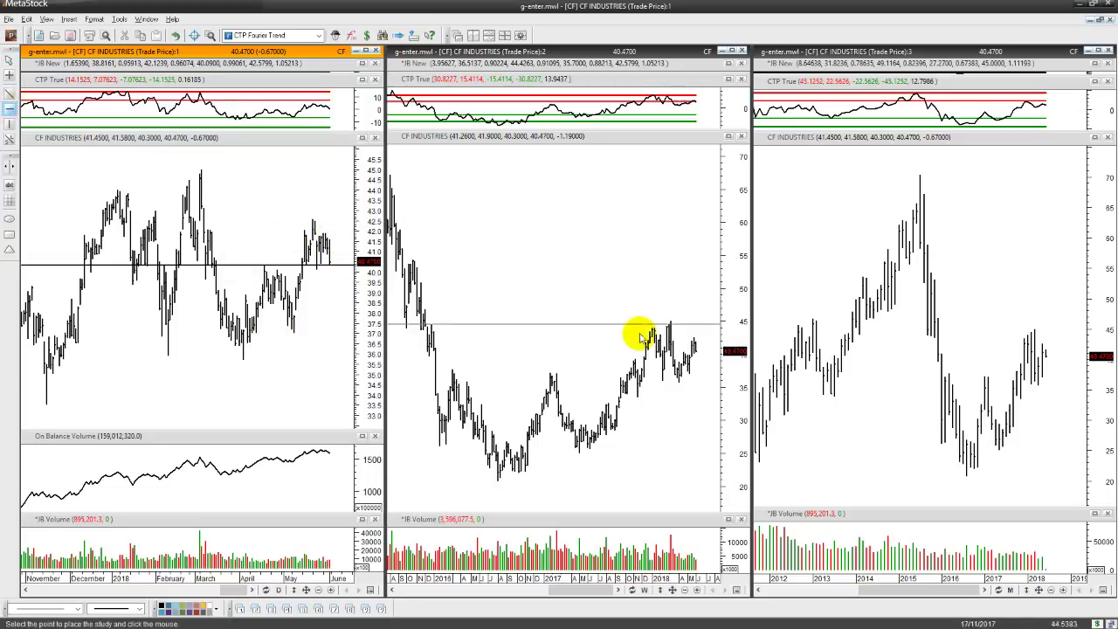
pyautogui.click(636, 374)
pyautogui.moveTo(636, 374); pyautogui.dragTo(611, 375)
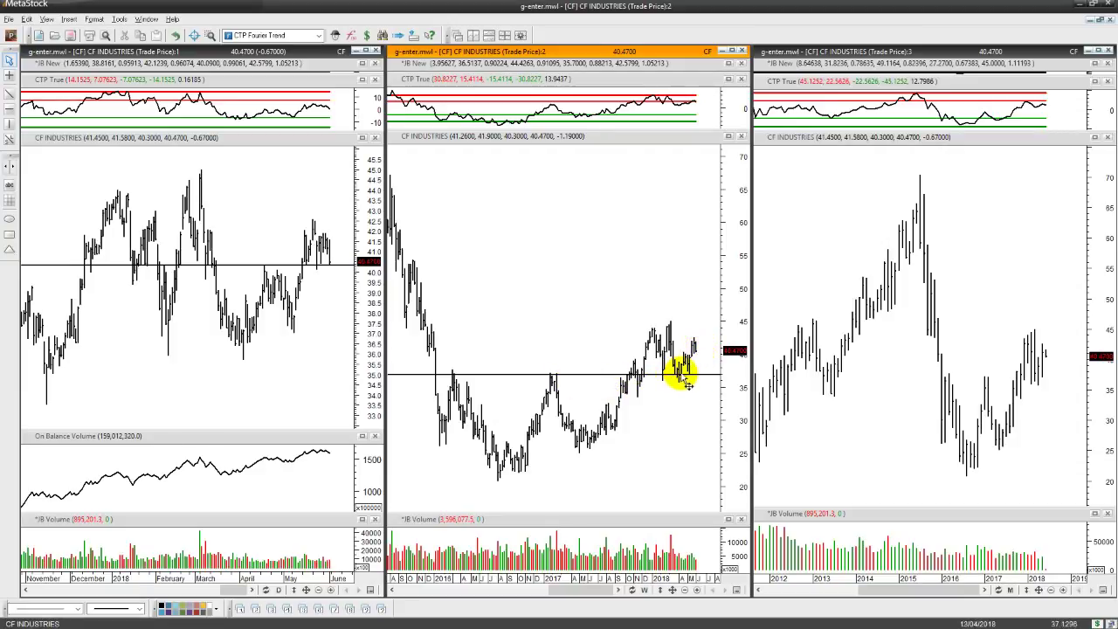
pyautogui.click(9, 108)
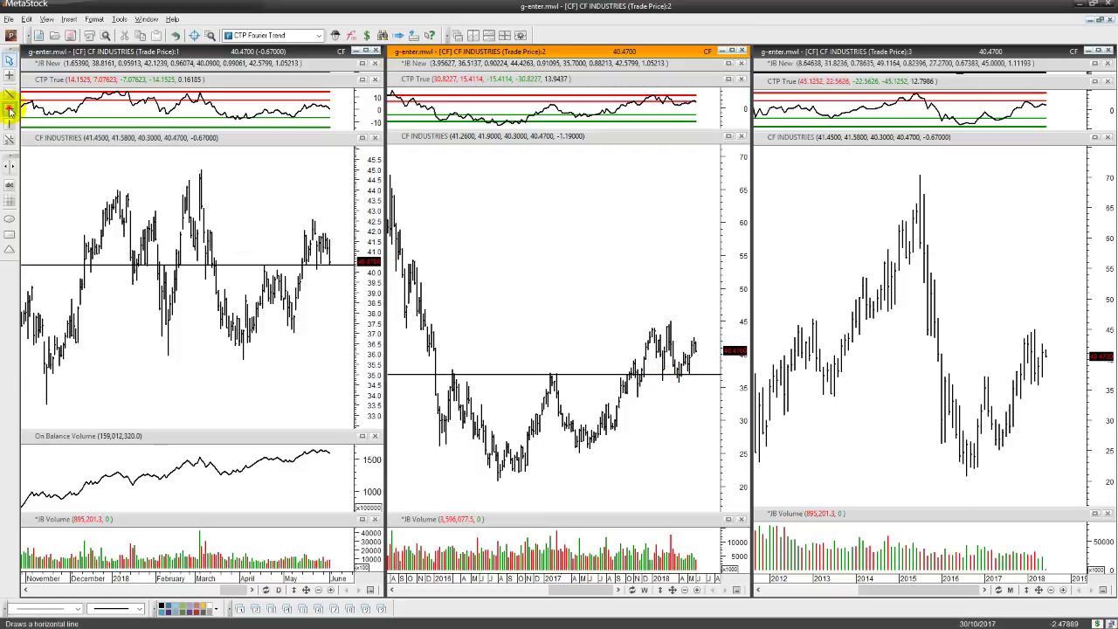
pyautogui.click(1018, 379)
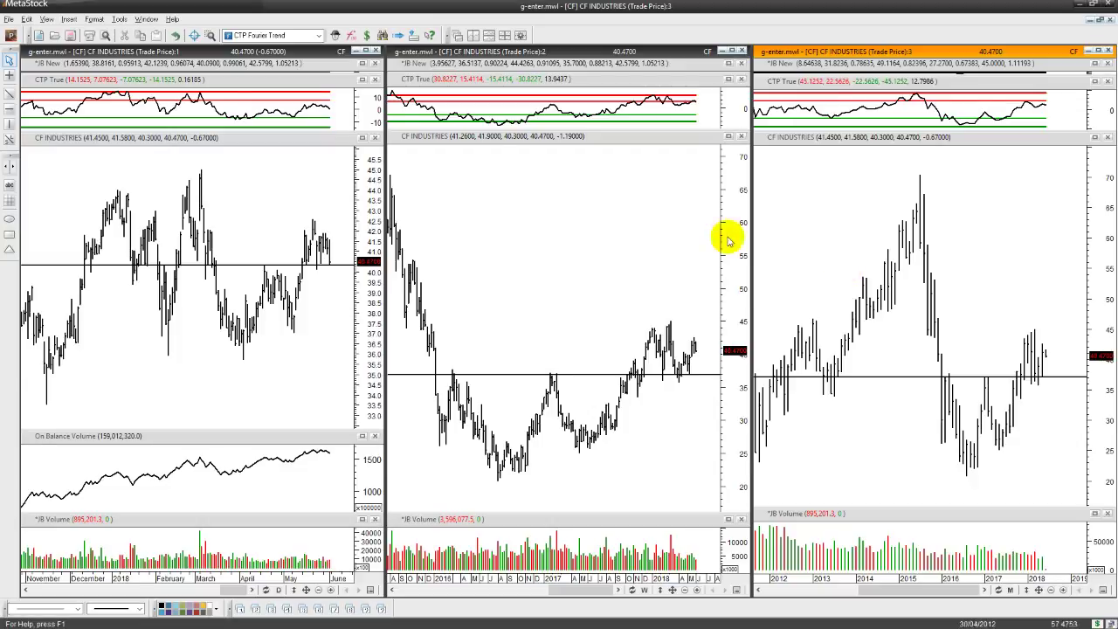
pyautogui.click(9, 108)
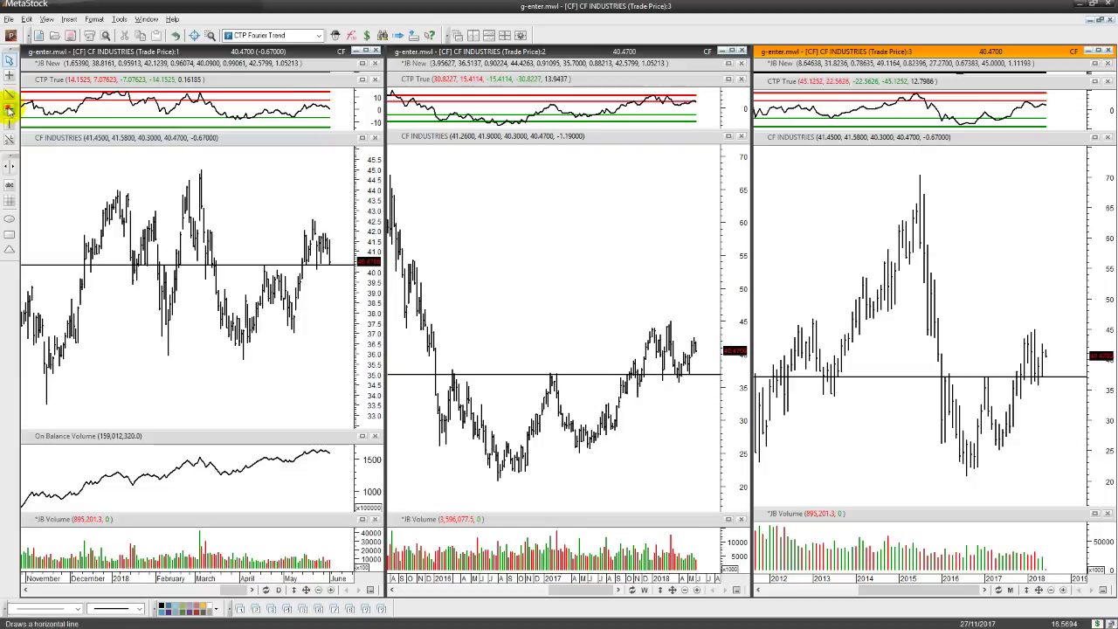
pyautogui.click(681, 322)
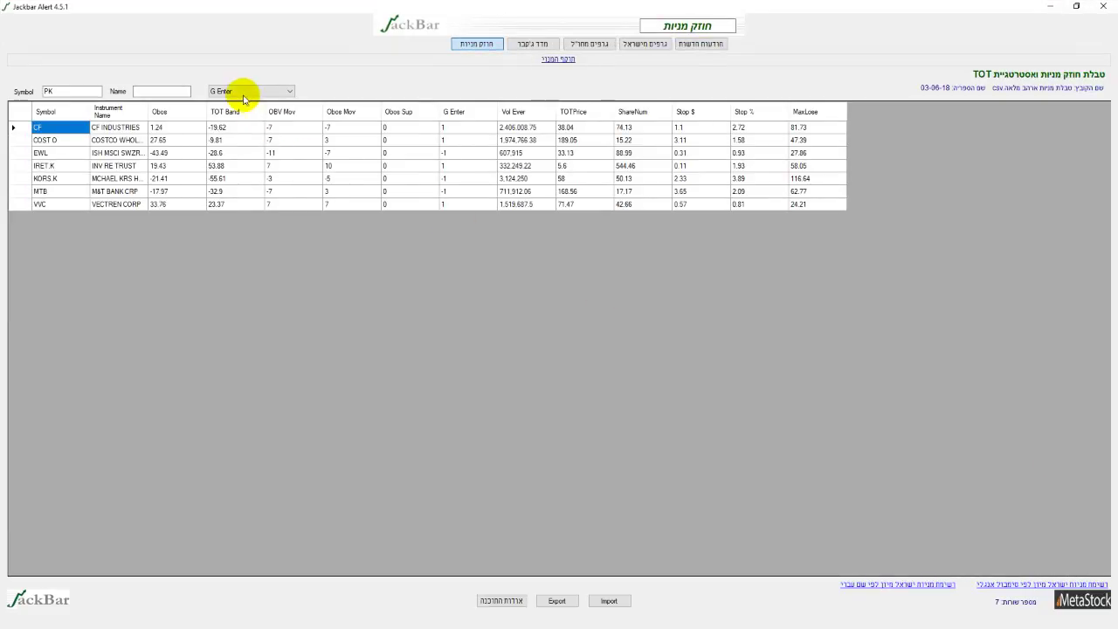
# Step: Switch to JackBar Alert, set the stock table's strategy filter to Support, and return to MetaStock to view the Amazon (AMZN.O) charts
pyautogui.click(243, 92)
pyautogui.click(232, 124)
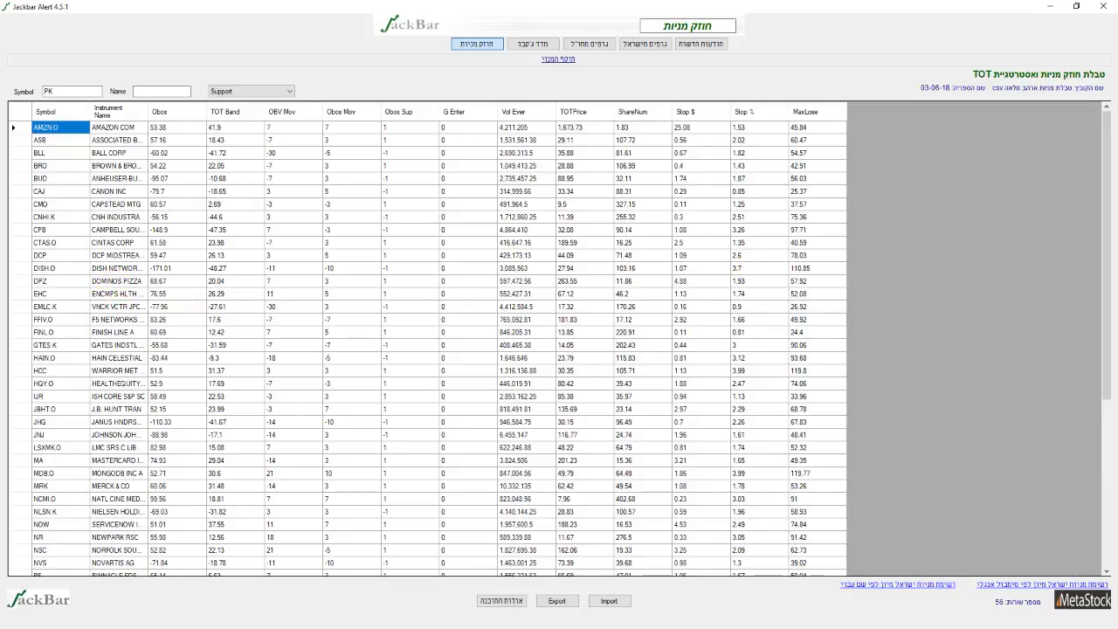
pyautogui.hotkey('alt', 'Tab')
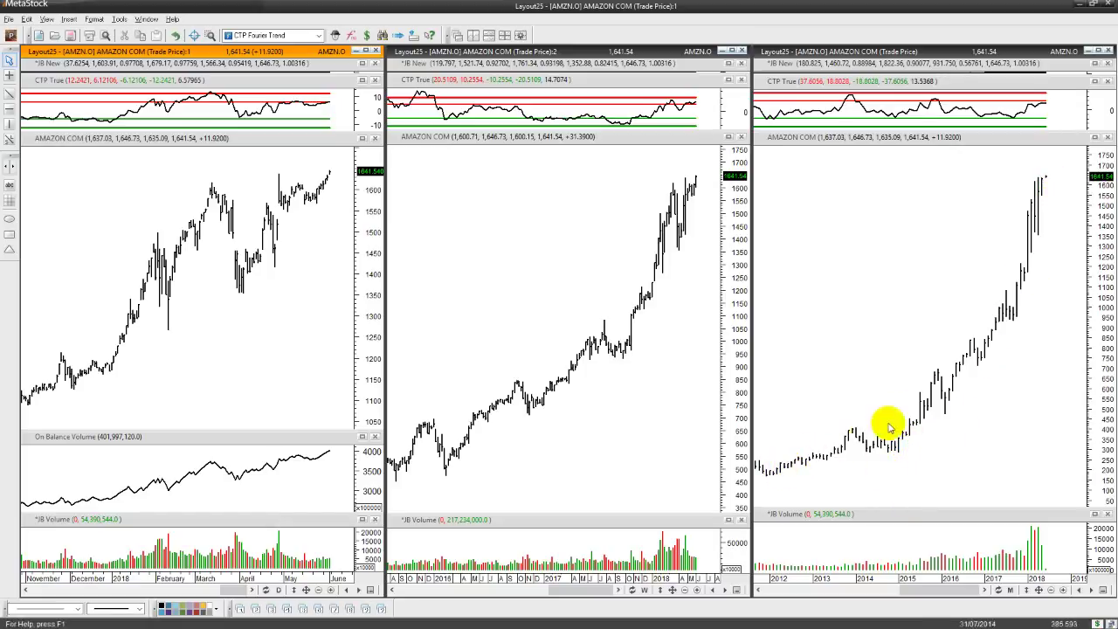
pyautogui.moveTo(930, 404)
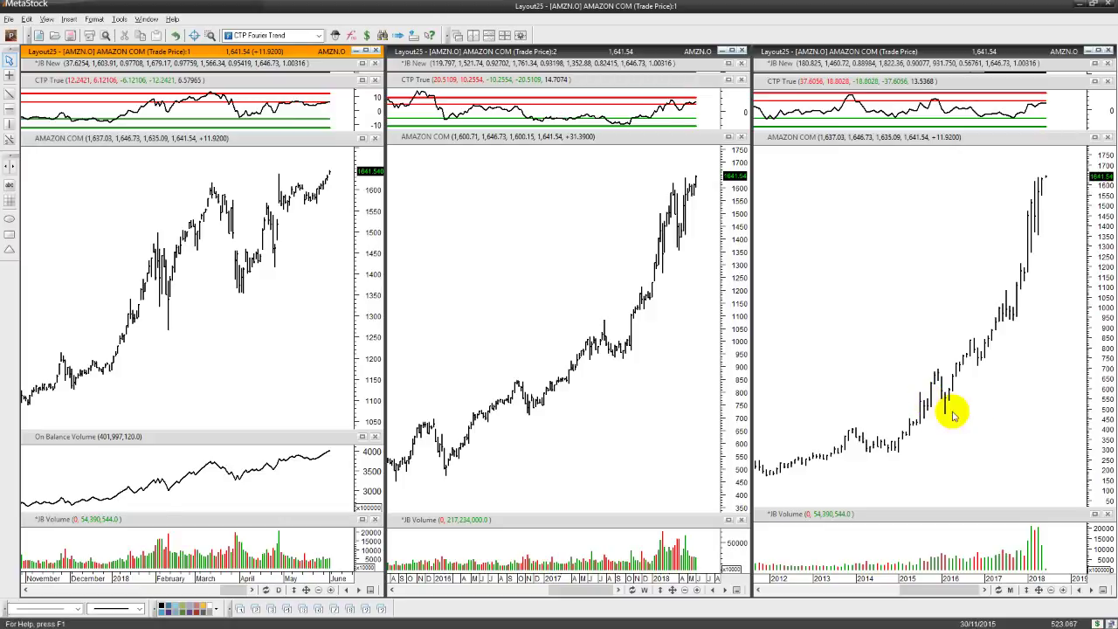
pyautogui.moveTo(782, 474)
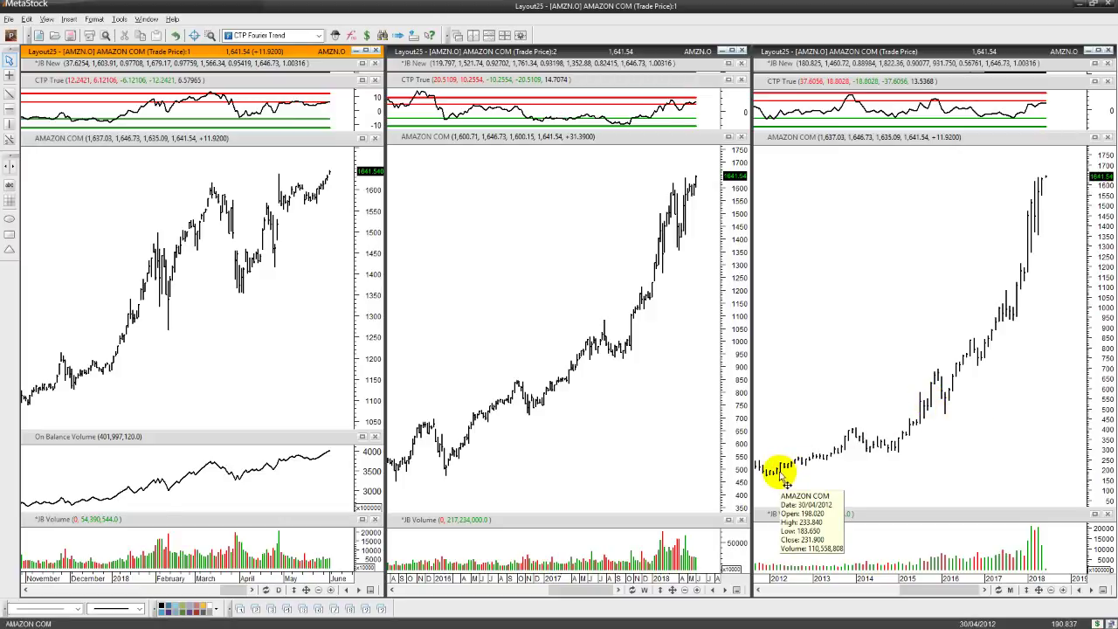